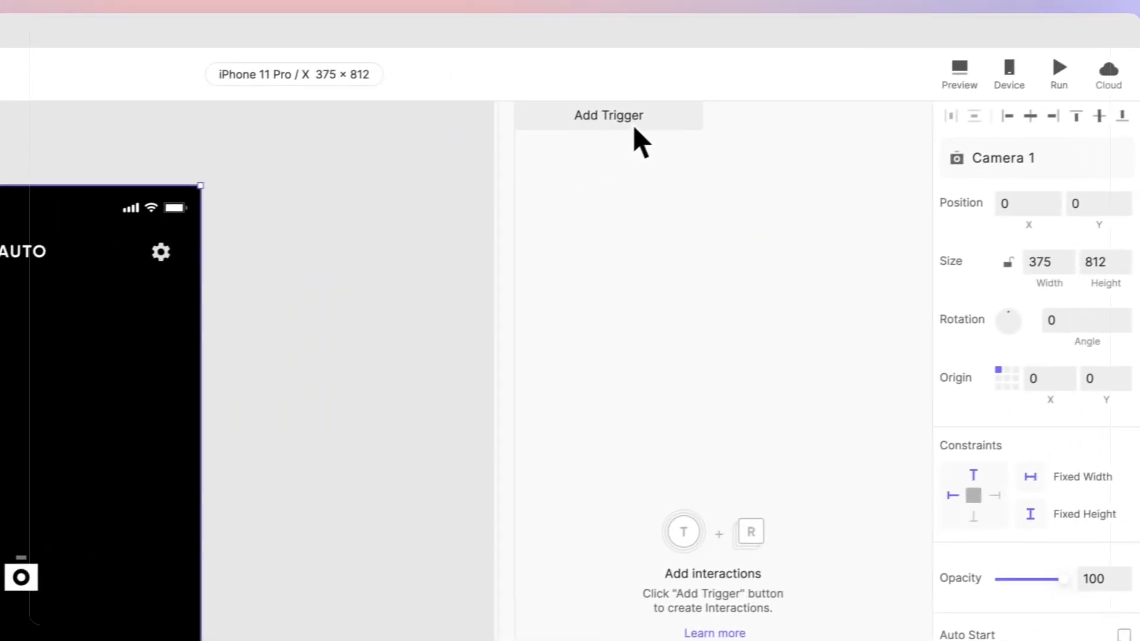
Step: Add a Start trigger with a Camera response that targets the Camera 1 layer
{"action": "left_click", "coordinate": [614, 127]}
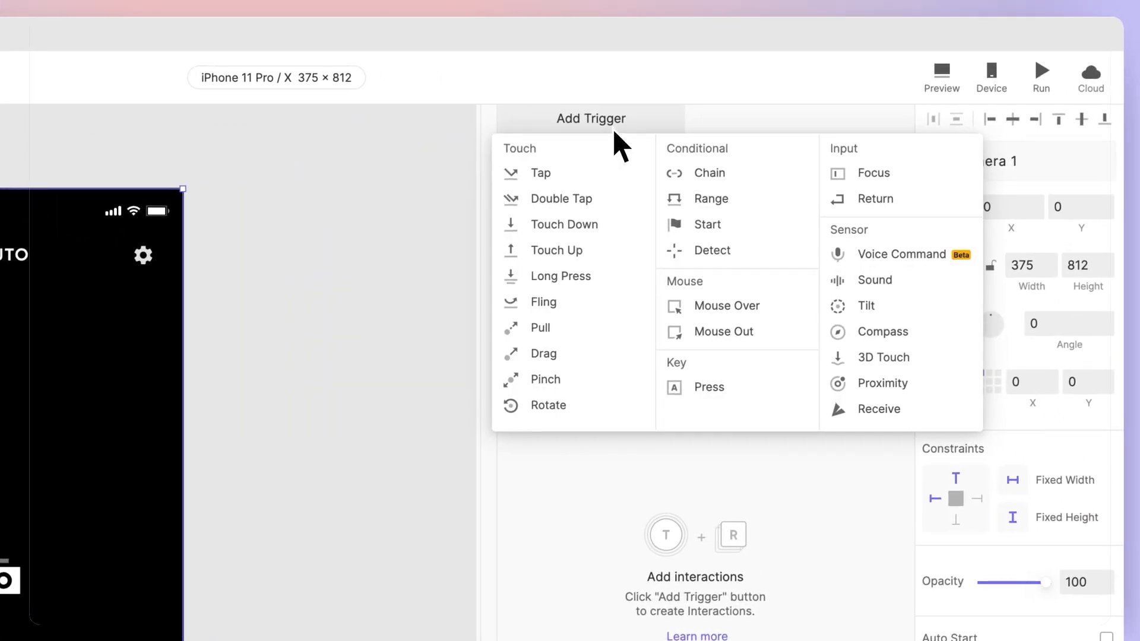
{"action": "left_click", "coordinate": [750, 226]}
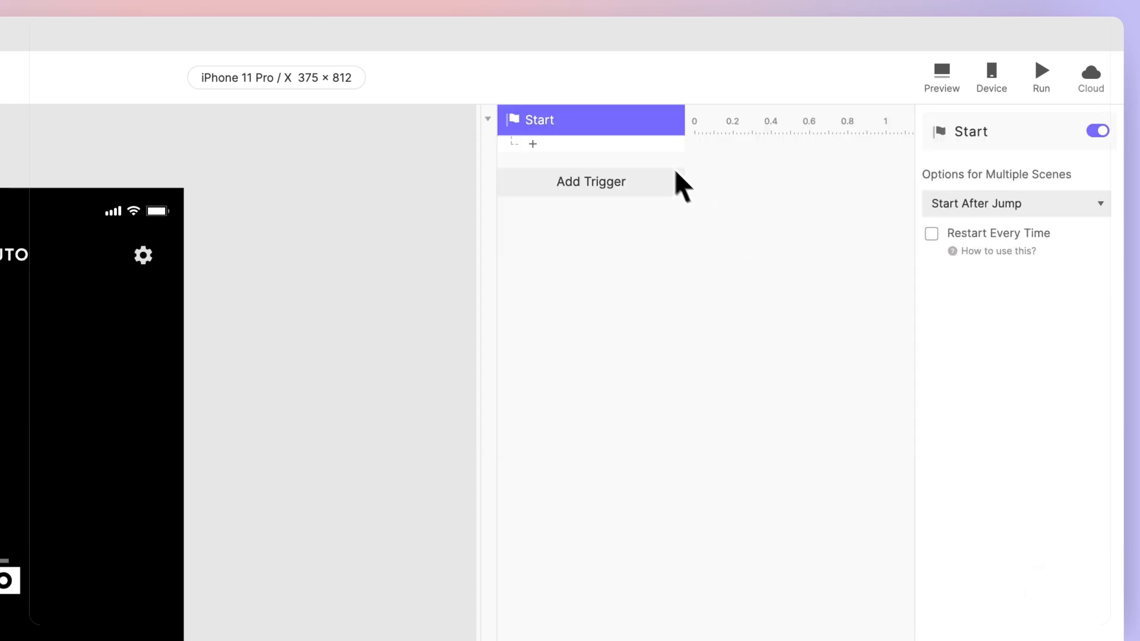
{"action": "left_click", "coordinate": [659, 154]}
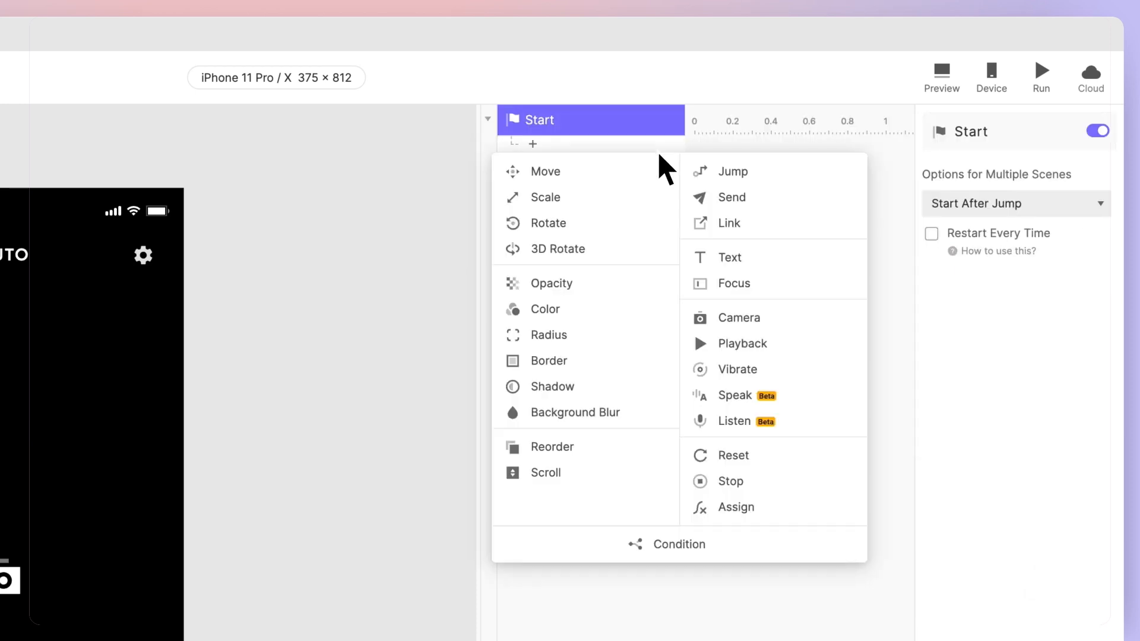
{"action": "left_click", "coordinate": [787, 320]}
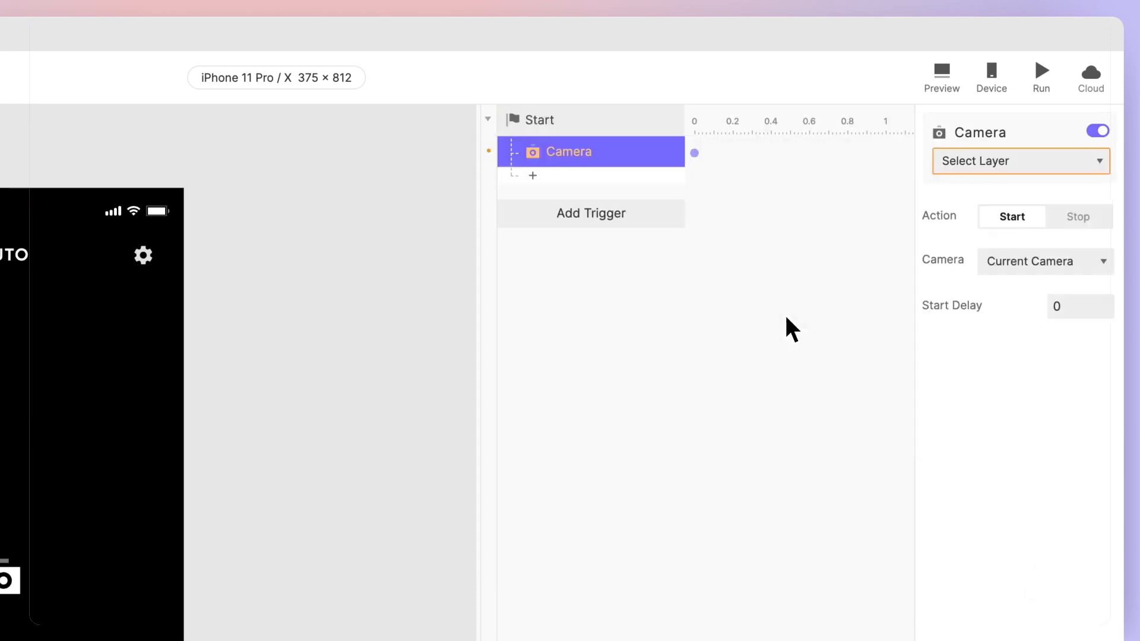
{"action": "left_click", "coordinate": [1034, 164]}
{"action": "left_click", "coordinate": [1045, 236]}
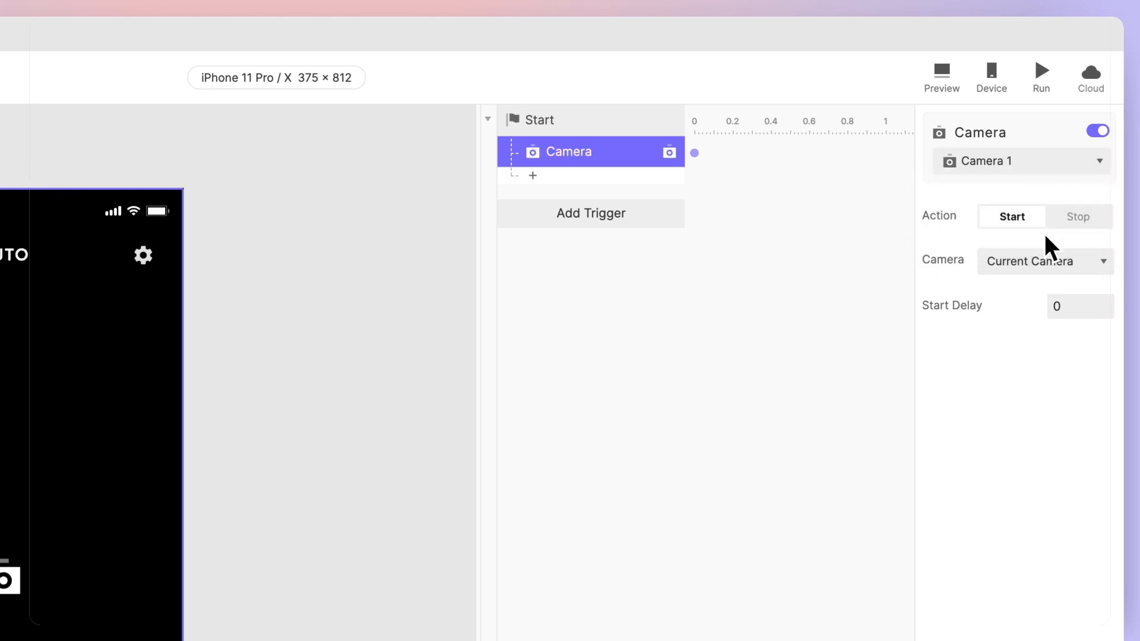
Step: Set the Start trigger's Camera response to start the Rear camera, and open the prototype preview
{"action": "left_click", "coordinate": [1026, 230]}
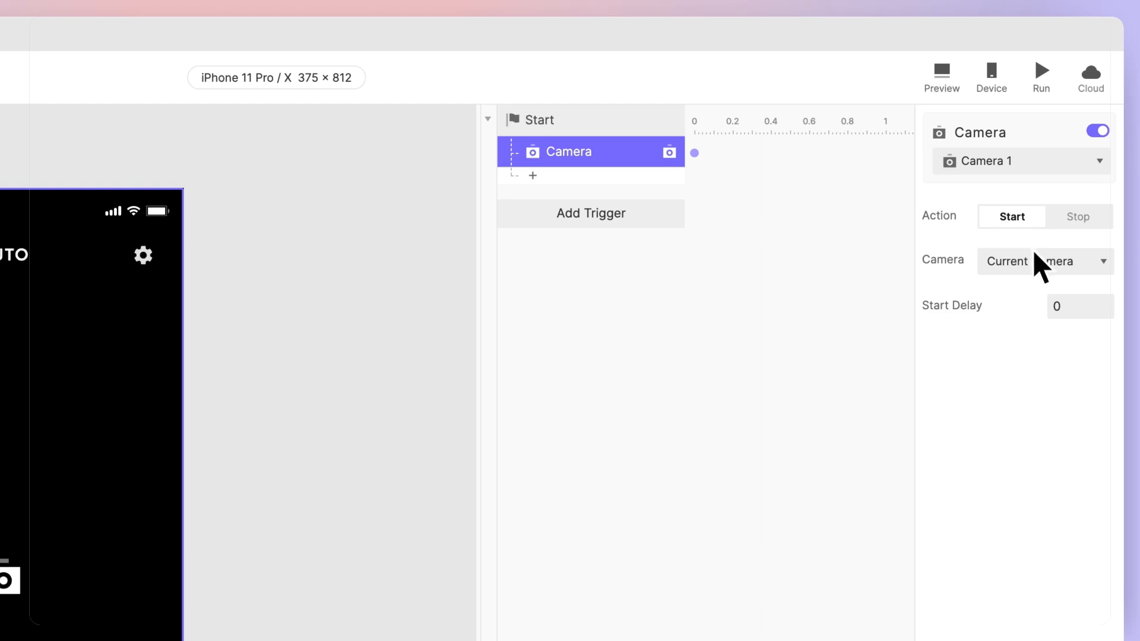
{"action": "left_click", "coordinate": [1040, 272]}
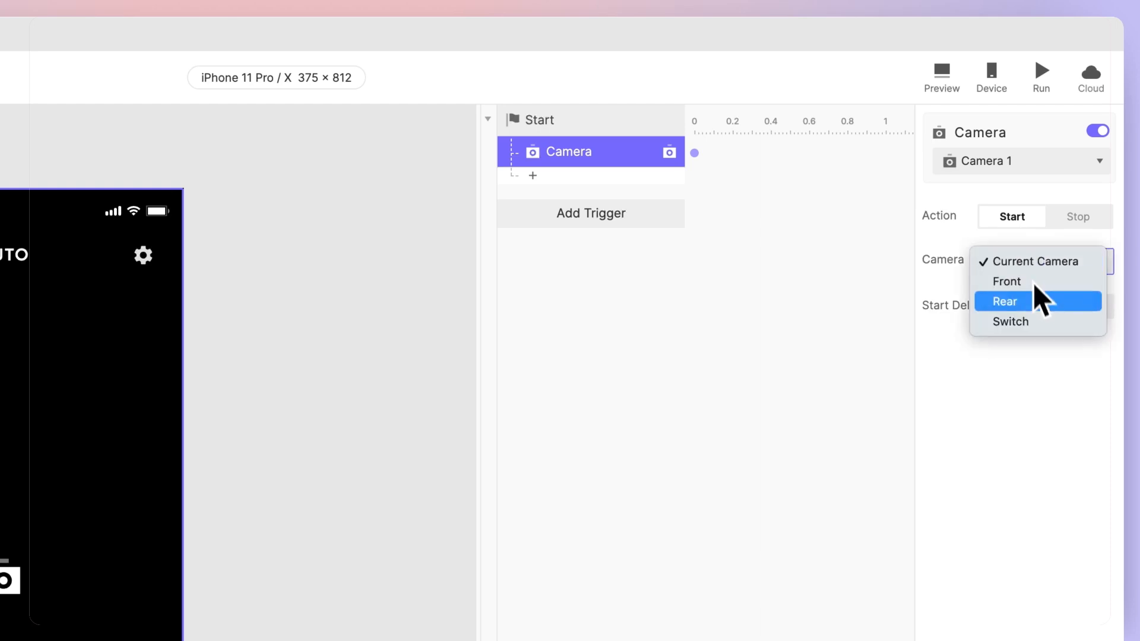
{"action": "left_click", "coordinate": [1034, 303]}
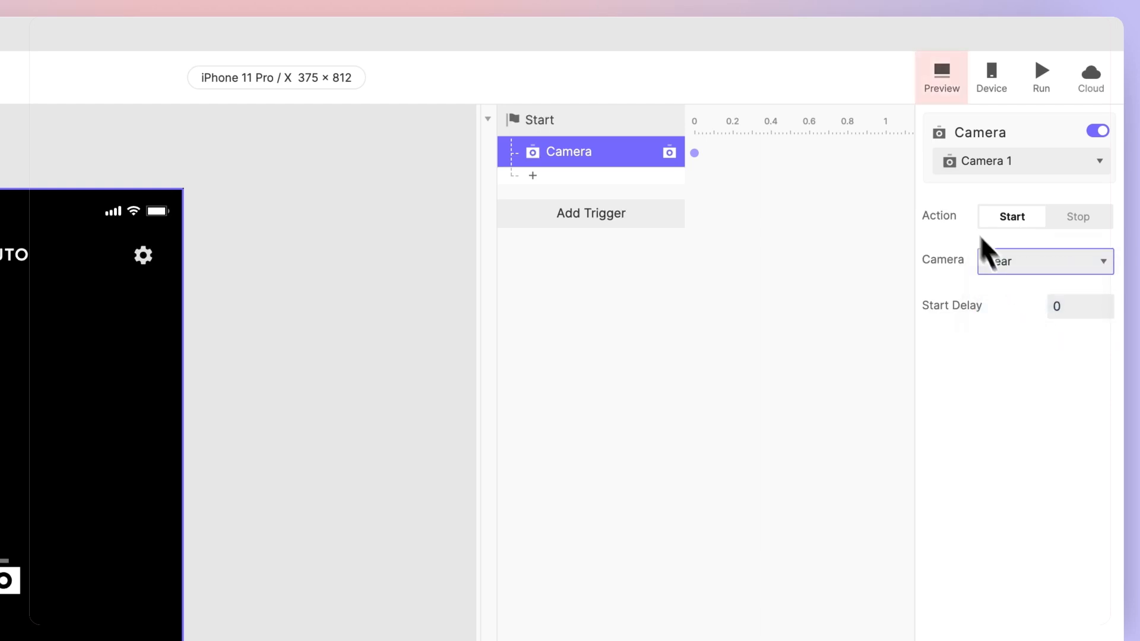
{"action": "left_click", "coordinate": [954, 102]}
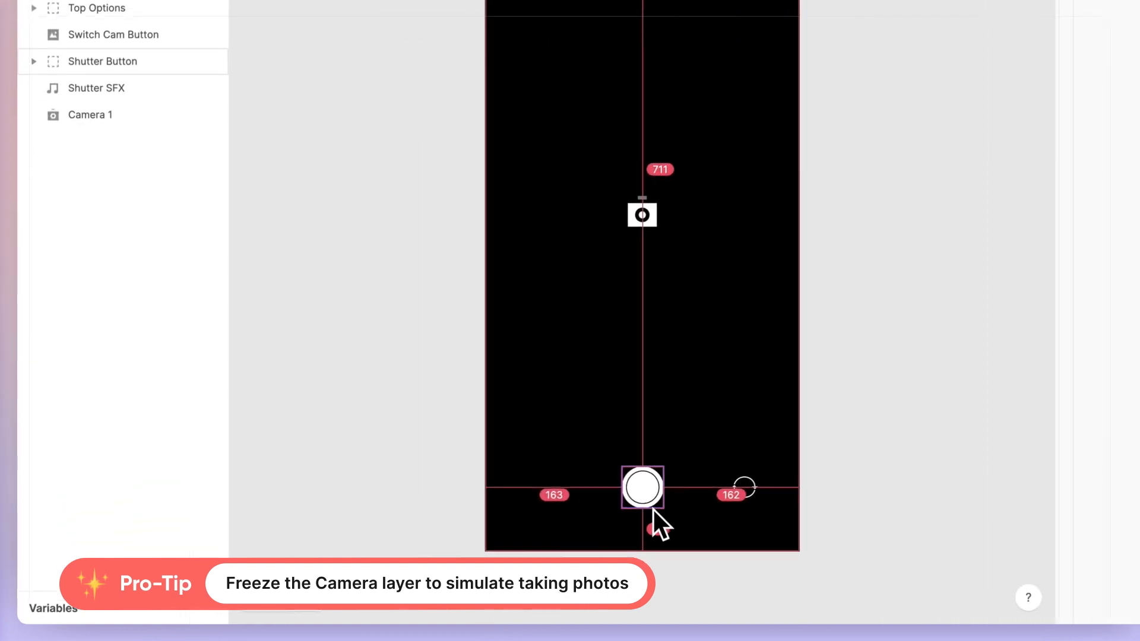
Step: Add a Tap trigger to the Shutter Button layer
{"action": "left_click", "coordinate": [460, 537]}
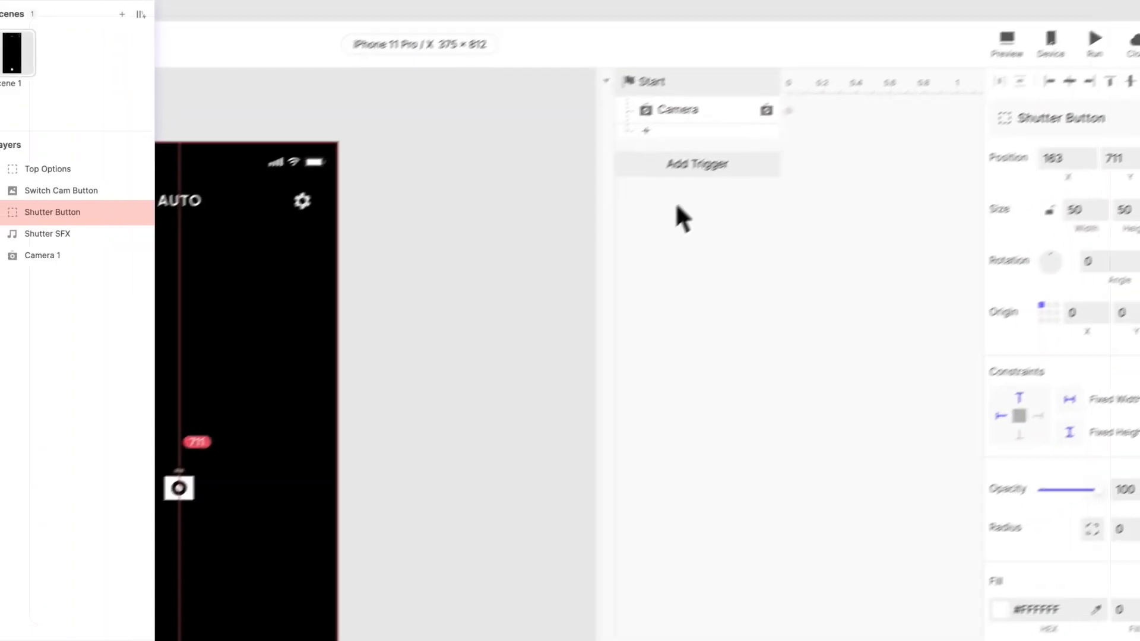
{"action": "left_click", "coordinate": [655, 192]}
{"action": "left_click", "coordinate": [669, 239]}
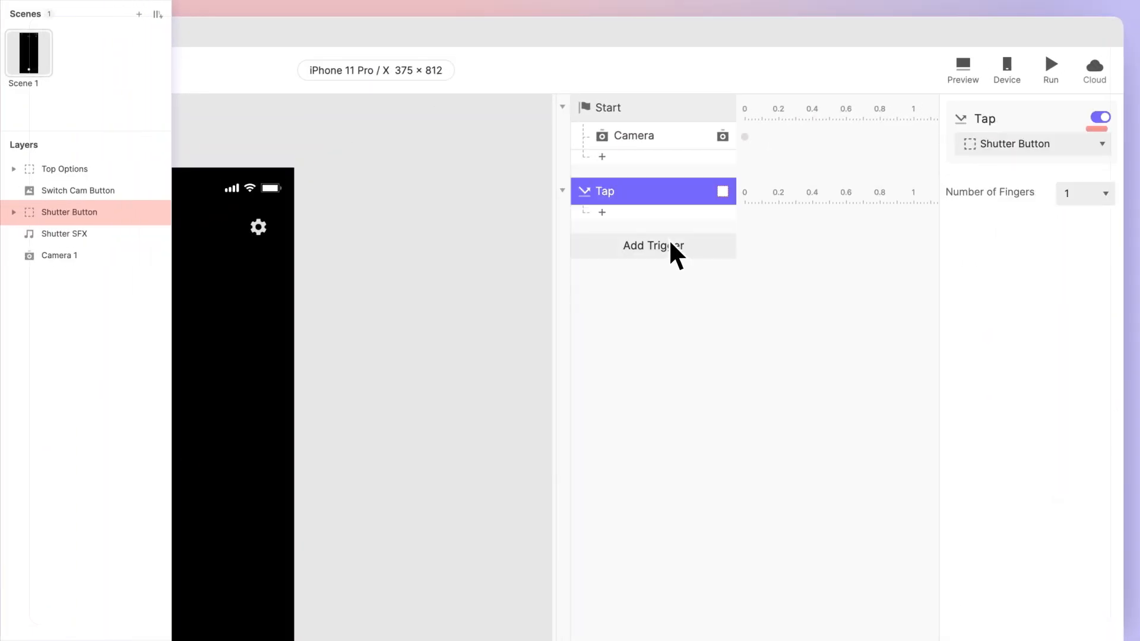
Step: Add a Camera response for Camera 1 under the Tap trigger and set its action to Stop
{"action": "left_click", "coordinate": [681, 214]}
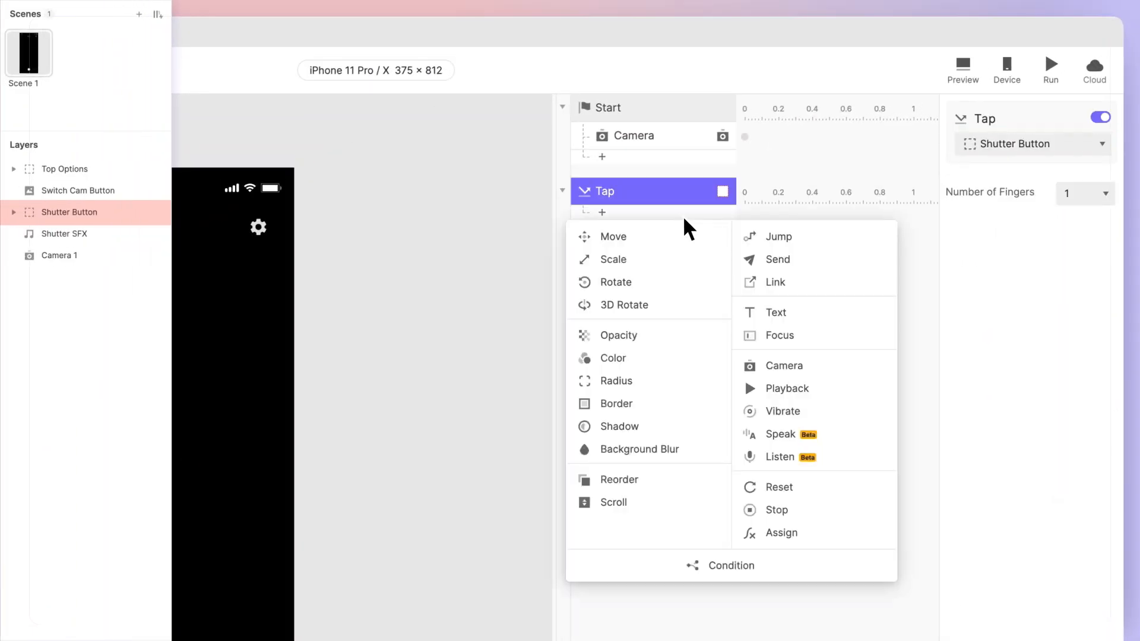
{"action": "left_click", "coordinate": [829, 367]}
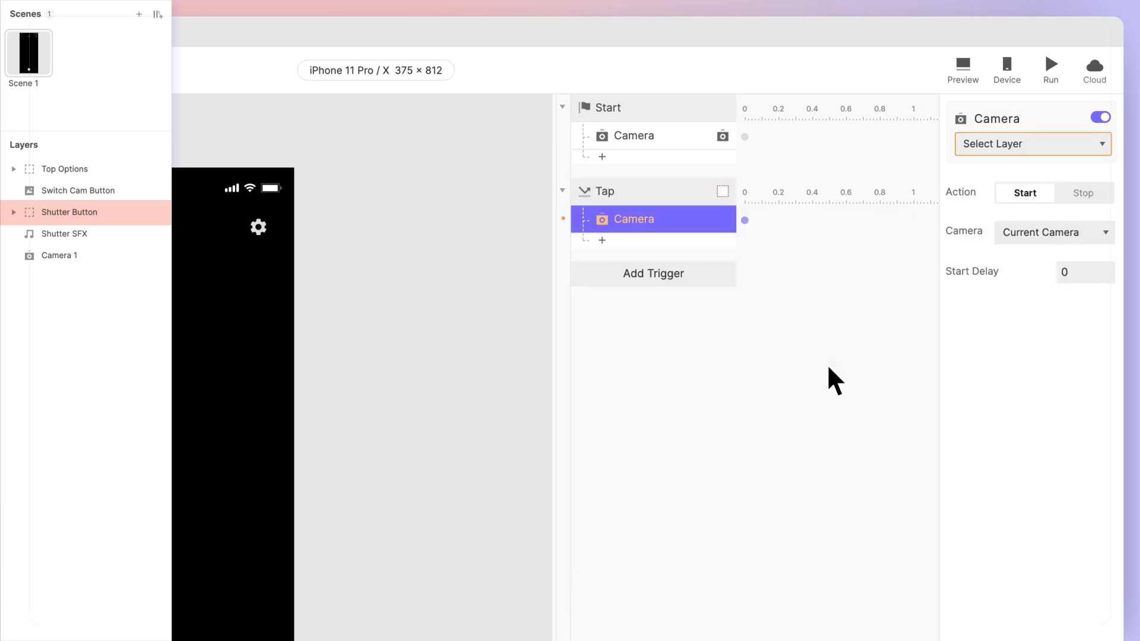
{"action": "left_click", "coordinate": [1050, 151]}
{"action": "left_click", "coordinate": [1067, 208]}
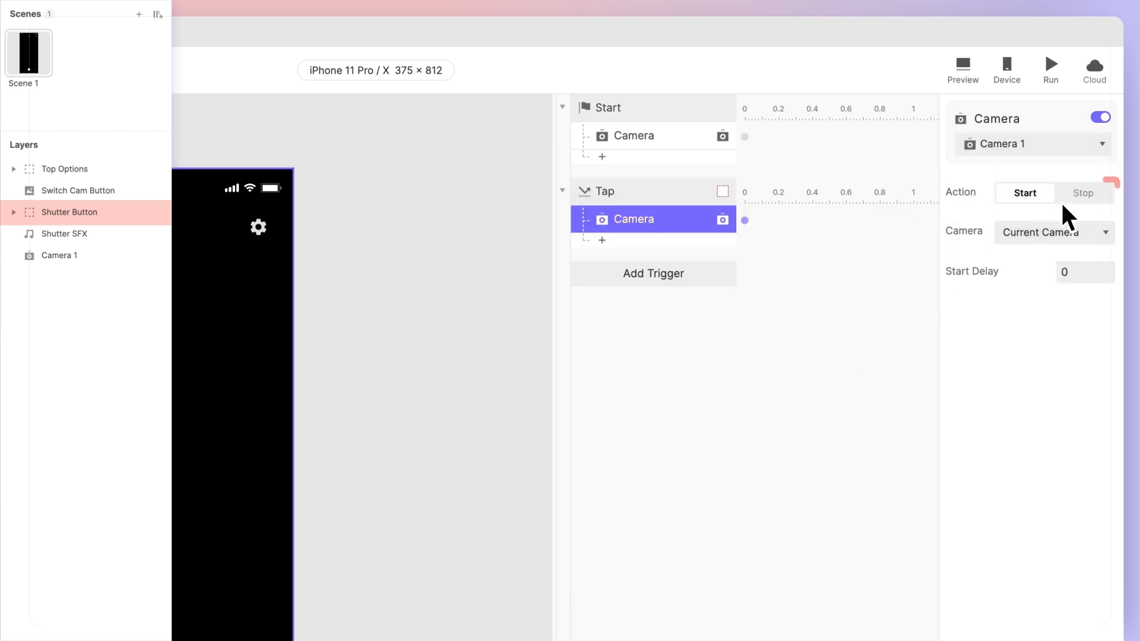
{"action": "left_click", "coordinate": [1066, 202]}
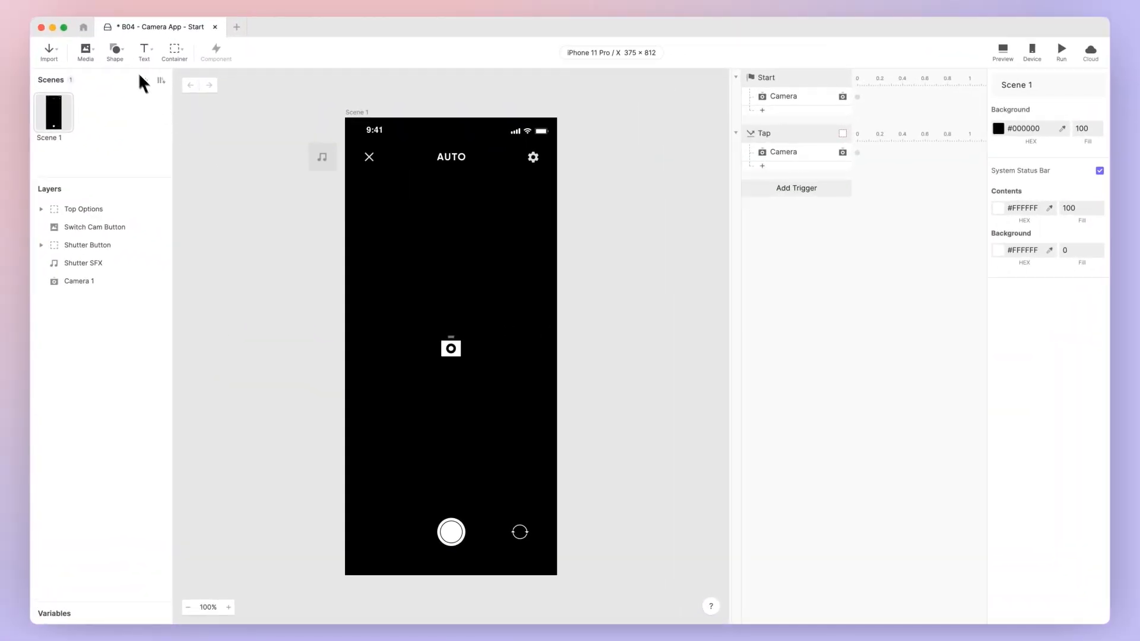
Step: Draw a 375 × 812 rectangle covering the whole of Scene 1
{"action": "left_click", "coordinate": [118, 53]}
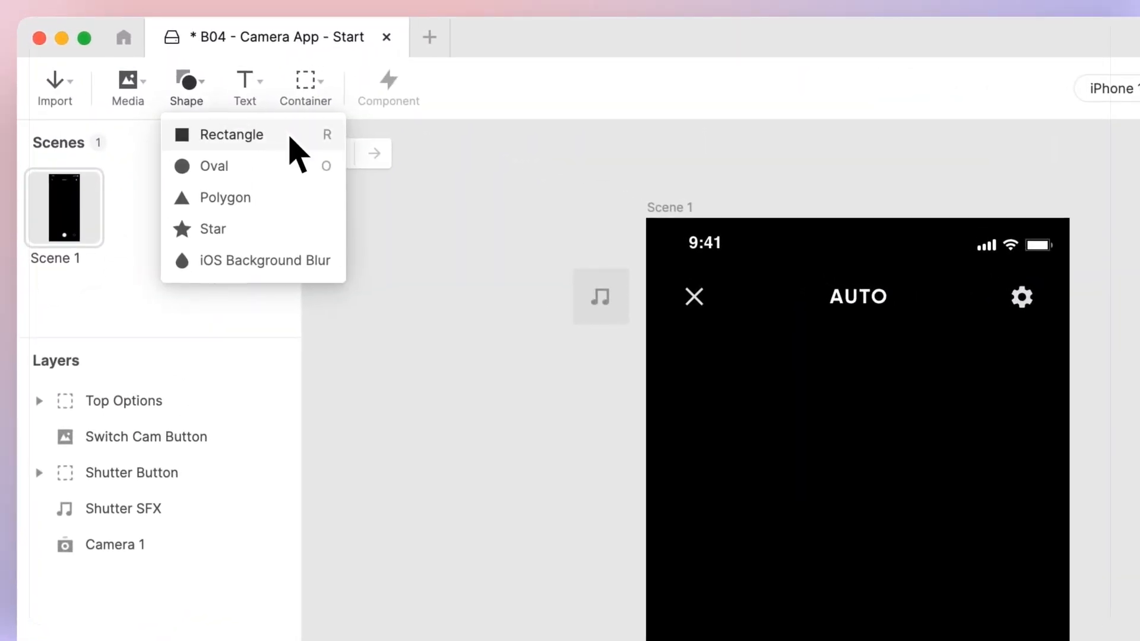
{"action": "left_click", "coordinate": [166, 76]}
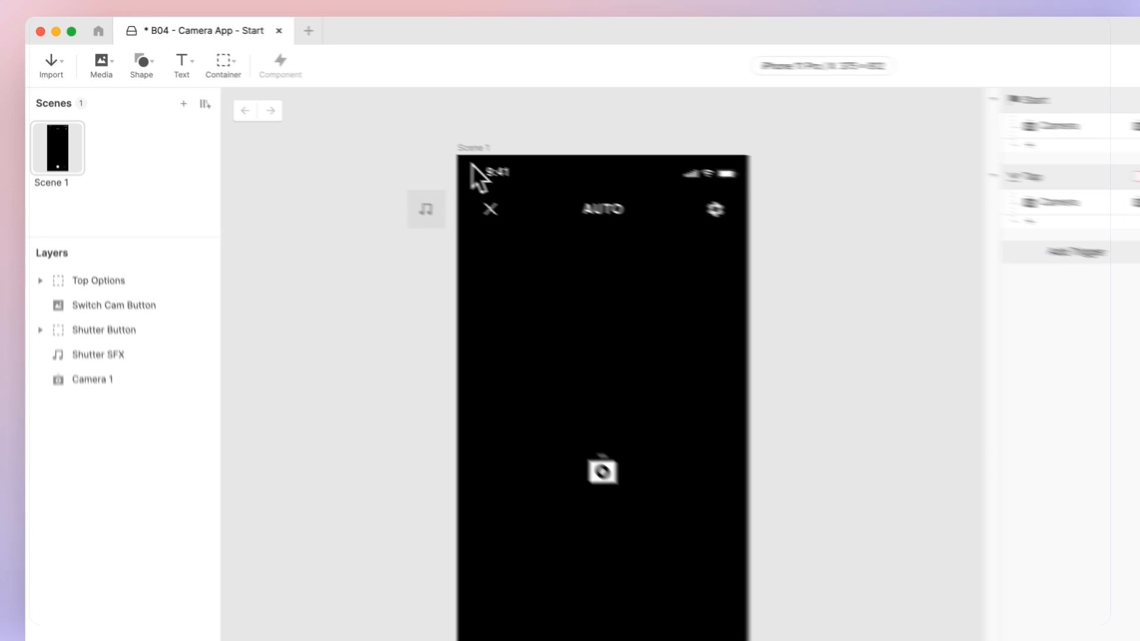
{"action": "mouse_move", "coordinate": [646, 218]}
{"action": "left_mouse_down"}
{"action": "mouse_move", "coordinate": [1047, 640]}
{"action": "mouse_move", "coordinate": [1071, 640]}
{"action": "left_mouse_up"}
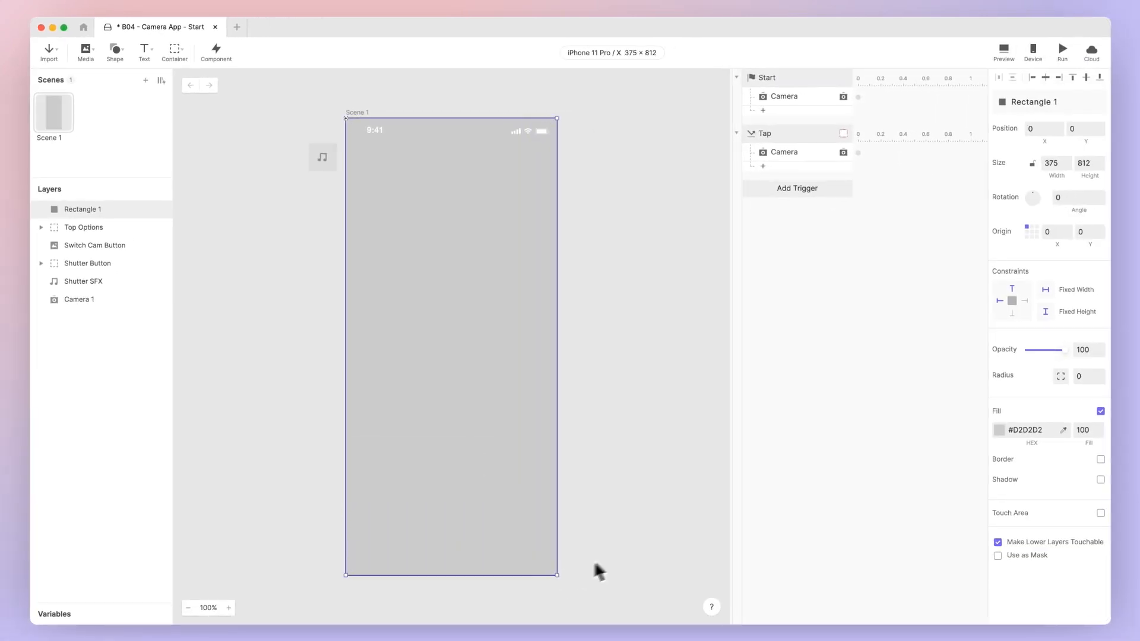
Step: Set the rectangle's opacity to 0 and its fill colour to white (#FFFFFF)
{"action": "left_click", "coordinate": [1025, 352]}
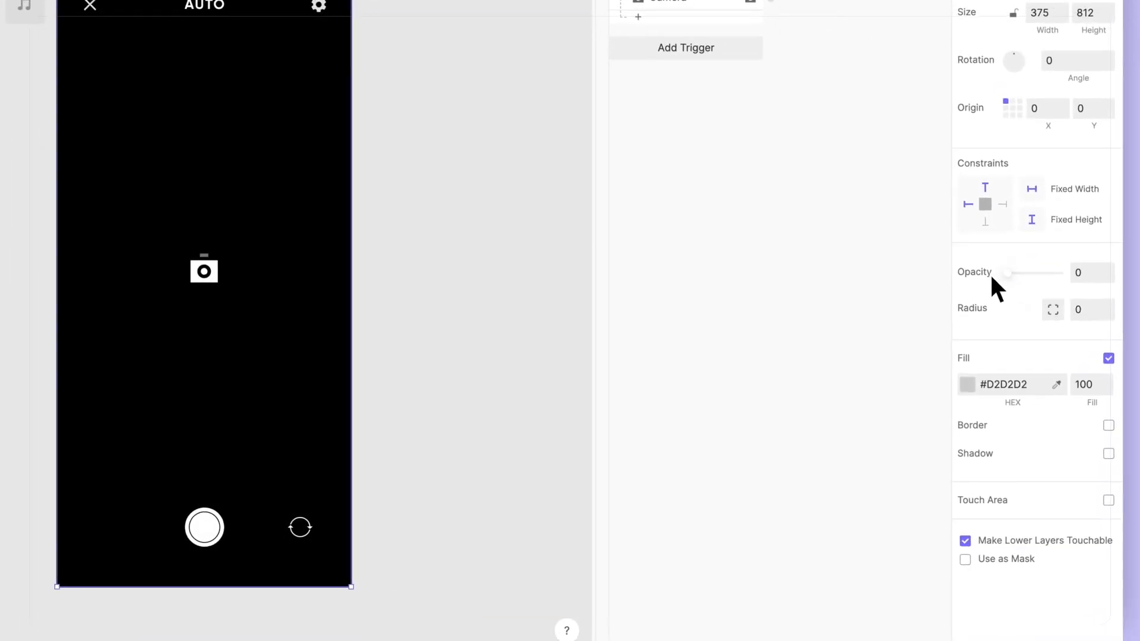
{"action": "left_click", "coordinate": [970, 383]}
{"action": "left_click_drag", "start_coordinate": [858, 331], "coordinate": [753, 242]}
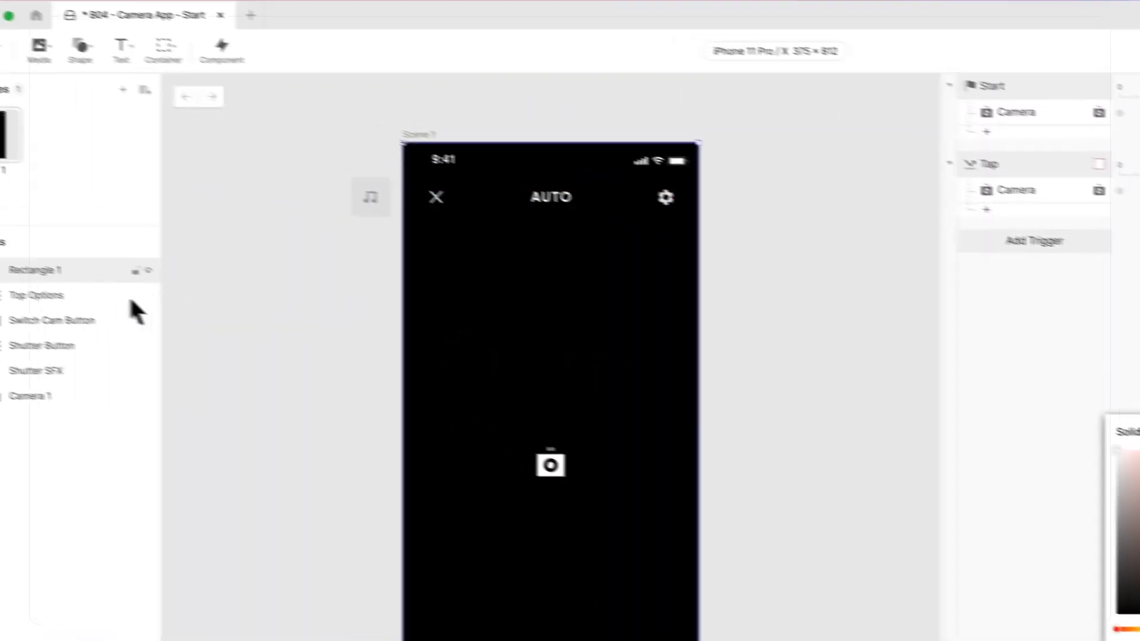
Step: Rename the Rectangle 1 layer as Flash
{"action": "double_click", "coordinate": [120, 287]}
{"action": "type", "text": "Fla"}
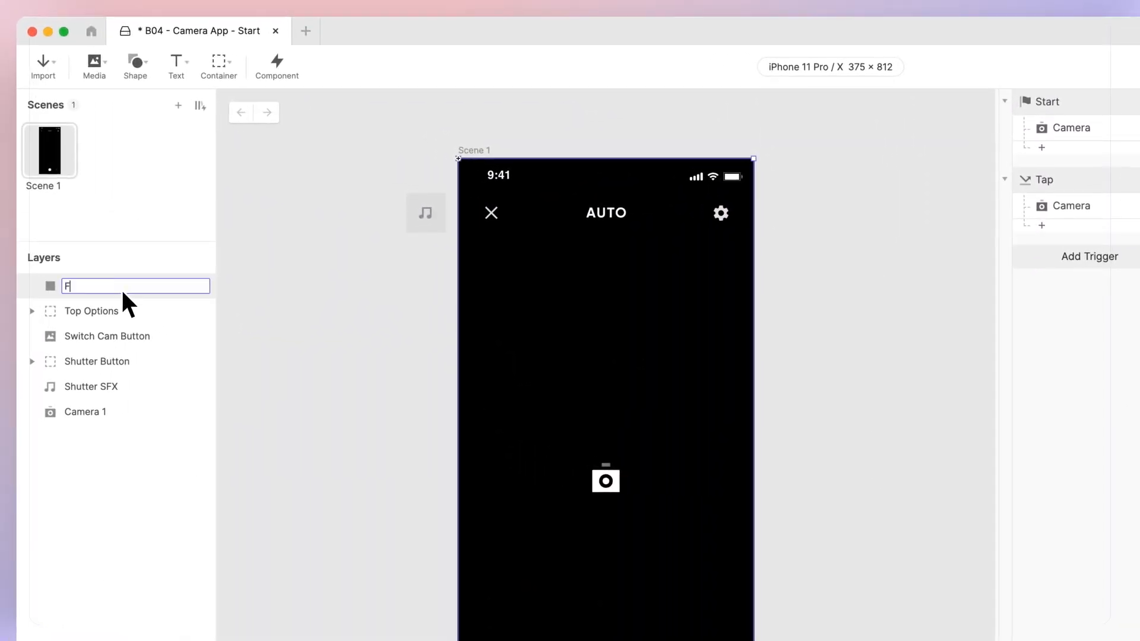
{"action": "type", "text": "sh"}
{"action": "key", "text": "Return"}
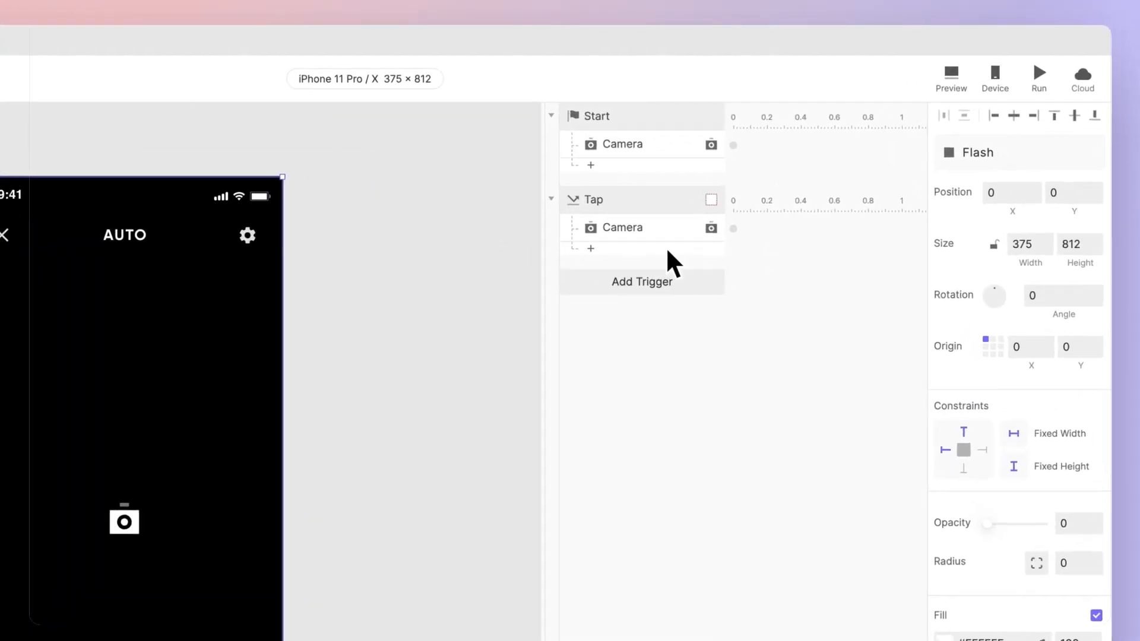
Step: Add an Opacity response for the Flash layer under the Tap trigger, with opacity 100 and duration 0
{"action": "left_click", "coordinate": [831, 170]}
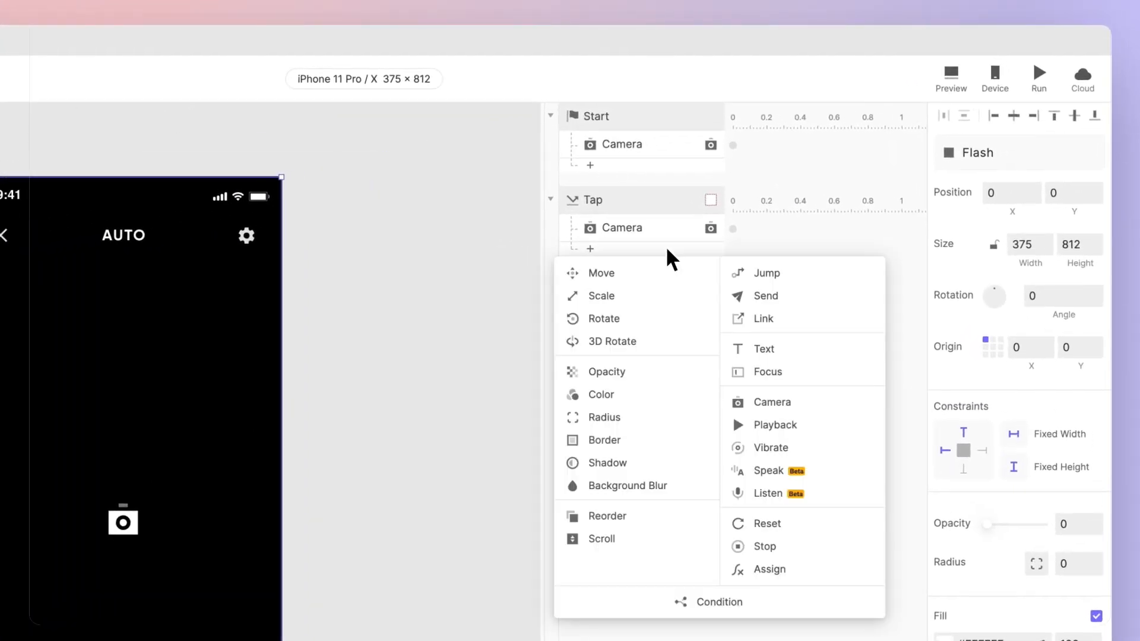
{"action": "left_click", "coordinate": [675, 378]}
{"action": "left_click", "coordinate": [1065, 231]}
{"action": "type", "text": "100"}
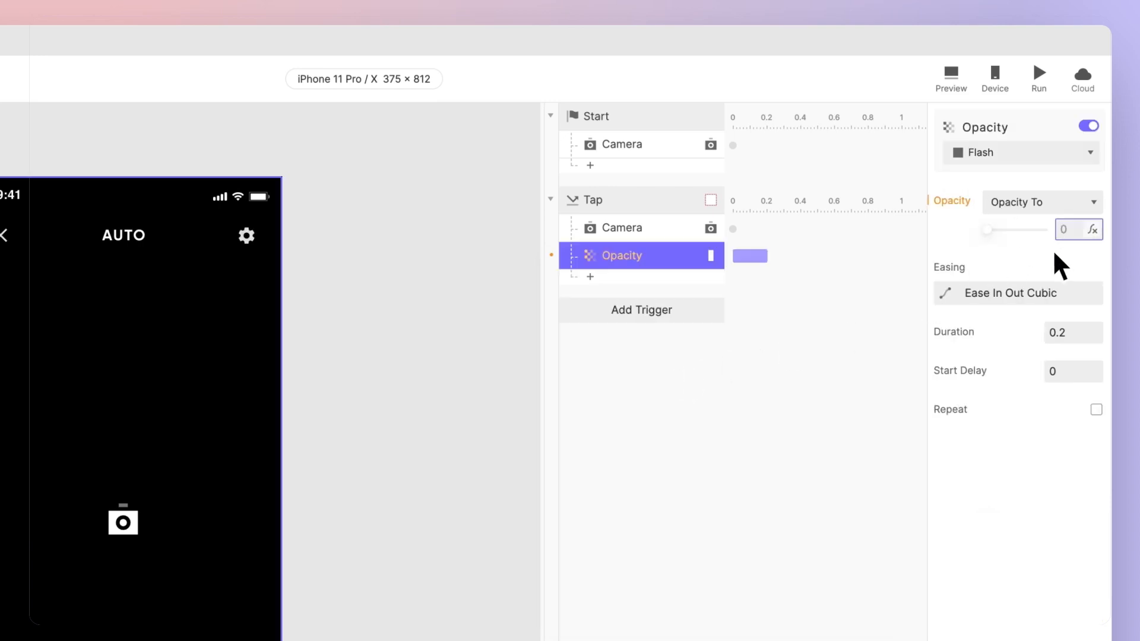
{"action": "key", "text": "Return"}
{"action": "left_click", "coordinate": [1065, 334]}
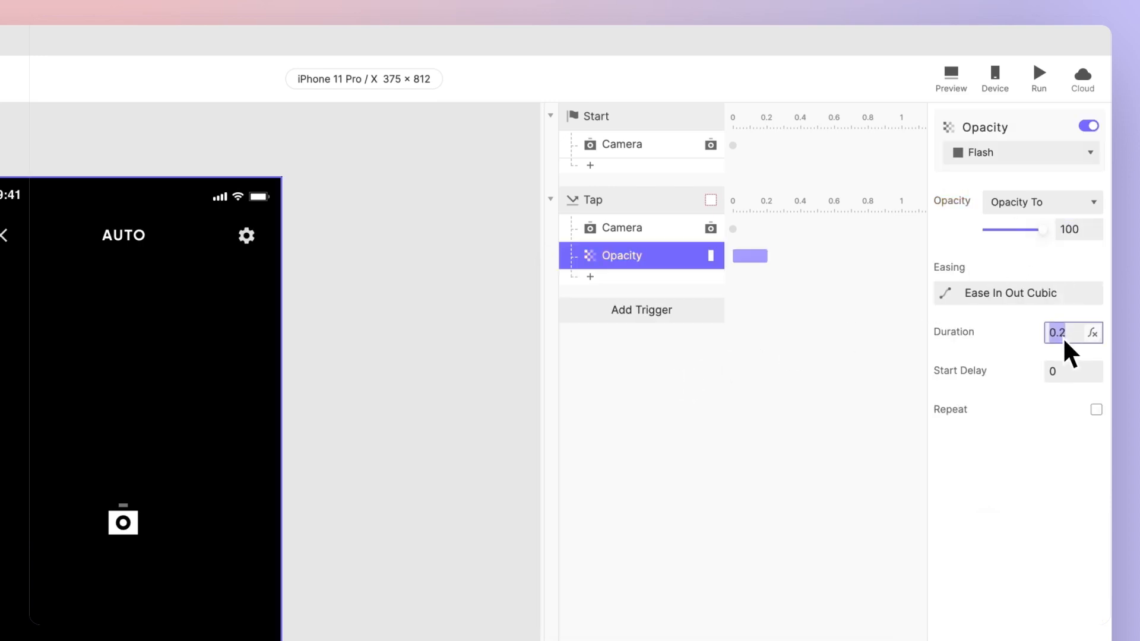
{"action": "type", "text": "0"}
{"action": "key", "text": "Return"}
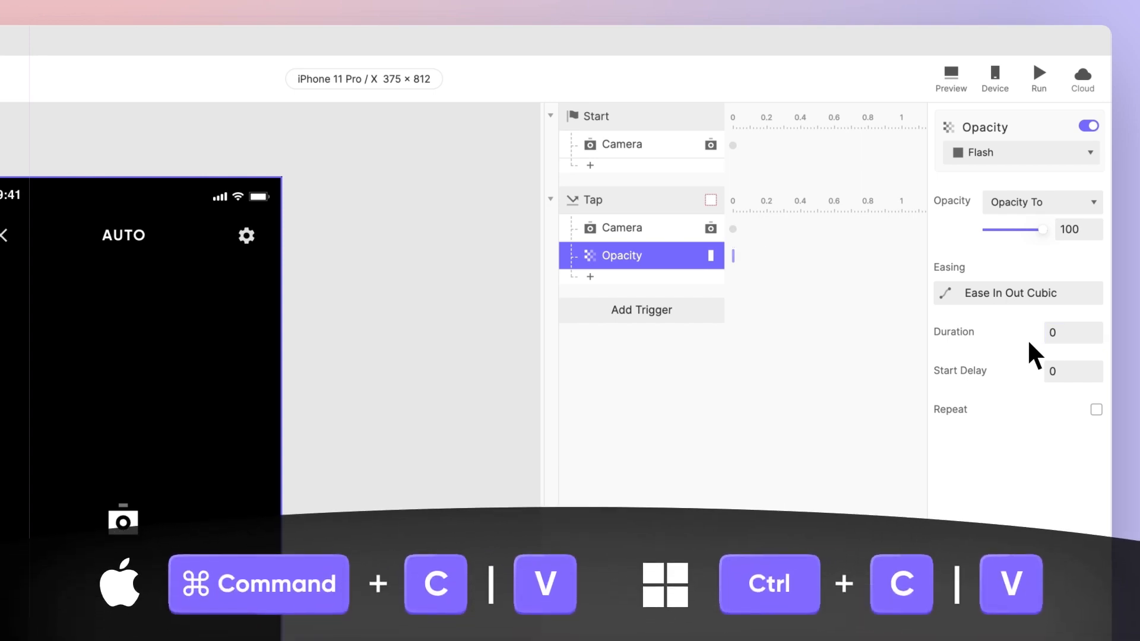
Step: Duplicate the Flash layer's Opacity response and set the copy to opacity 0 with a duration of 1
{"action": "key", "text": "ctrl+v"}
{"action": "left_click_drag", "start_coordinate": [1006, 232], "coordinate": [997, 232]}
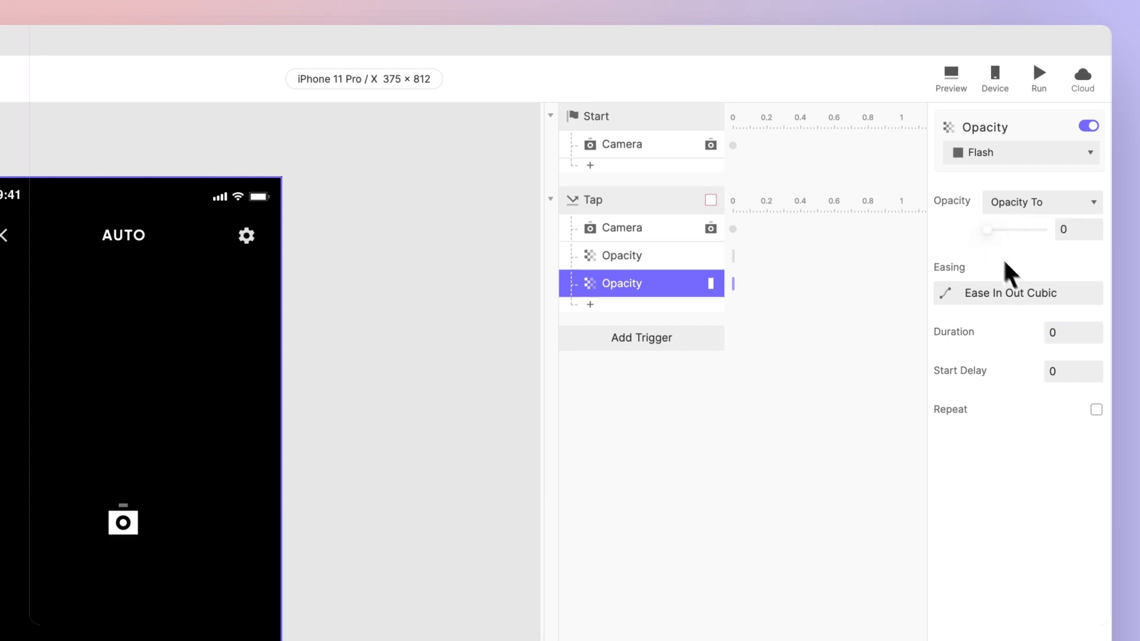
{"action": "left_click", "coordinate": [1069, 334]}
{"action": "type", "text": "1"}
{"action": "key", "text": "Return"}
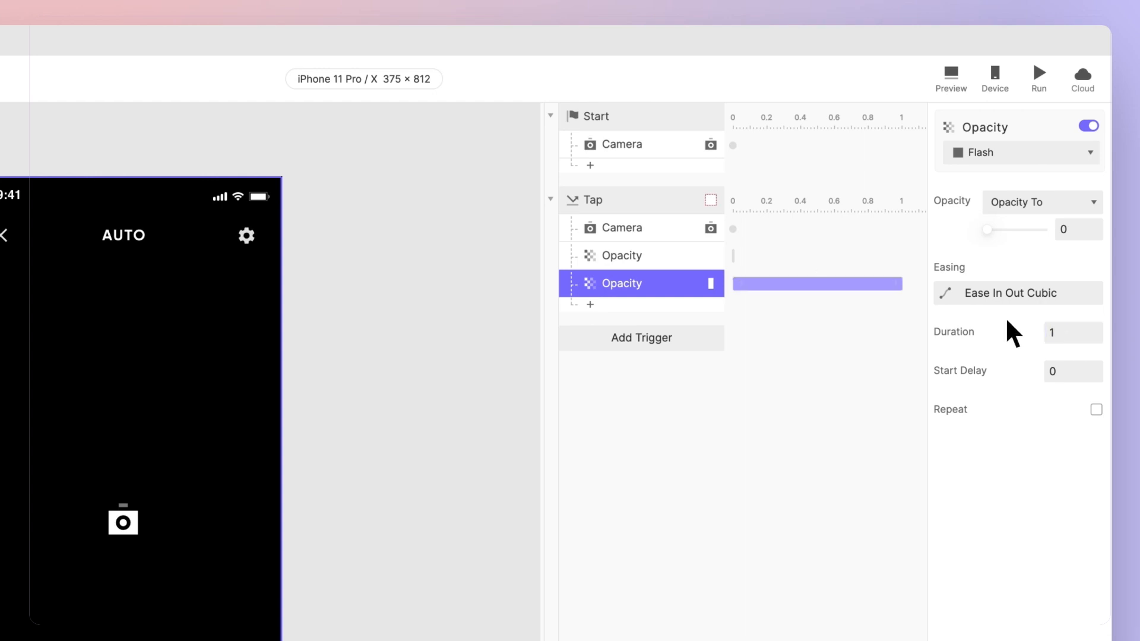
Step: Add a Reset response for the Shutter SFX layer under the Tap trigger, with a duration of 0
{"action": "left_click", "coordinate": [146, 321]}
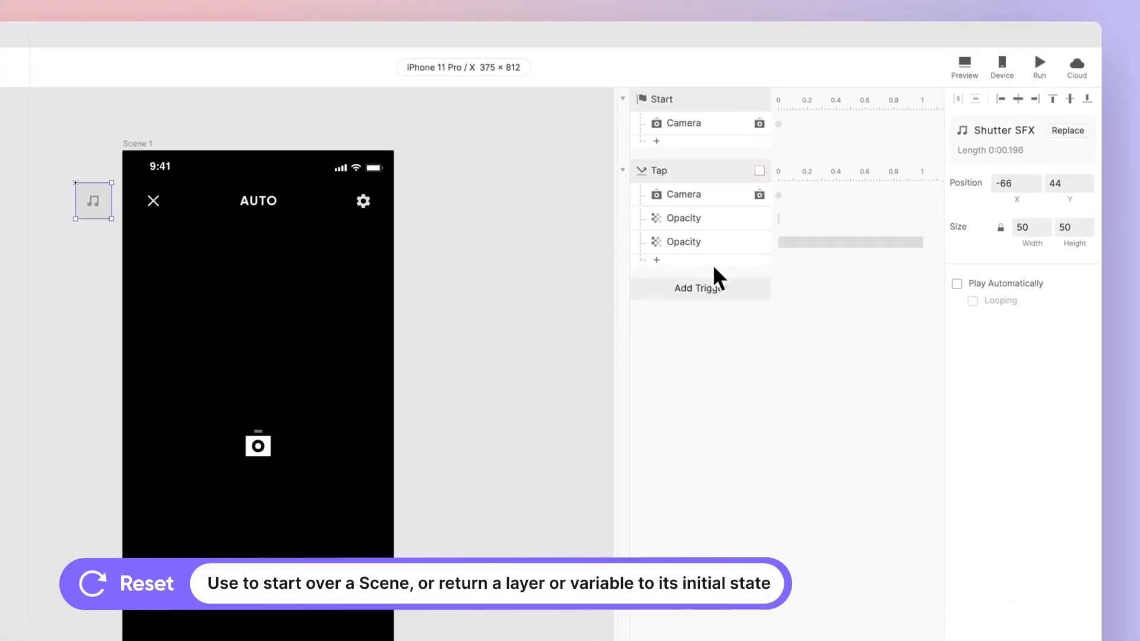
{"action": "left_click", "coordinate": [718, 286]}
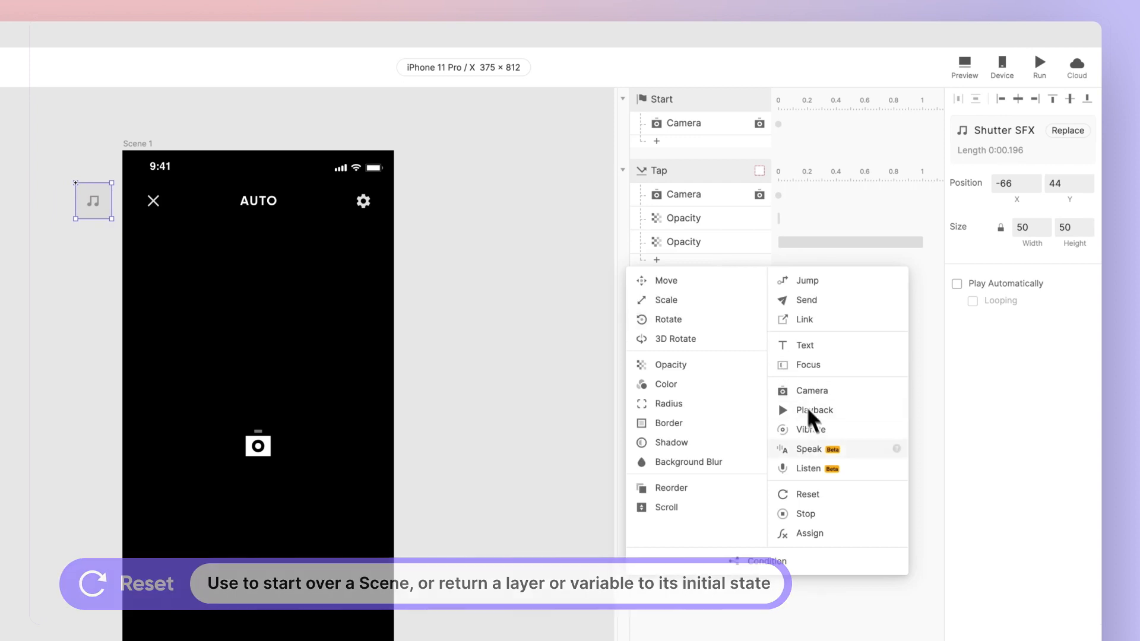
{"action": "left_click", "coordinate": [855, 496]}
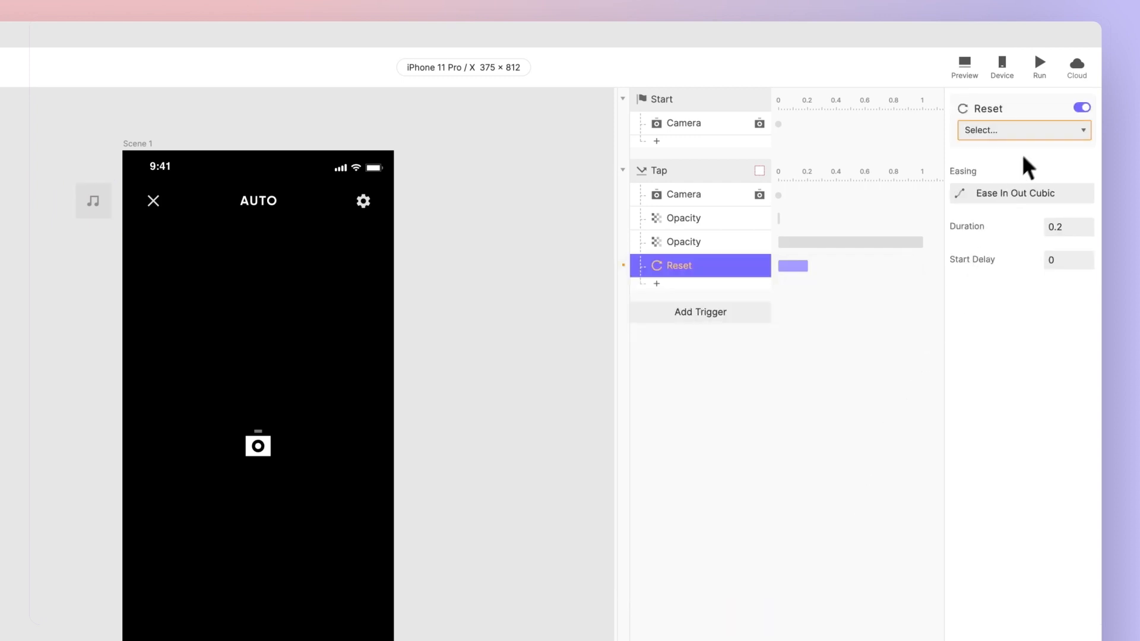
{"action": "left_click", "coordinate": [1032, 135]}
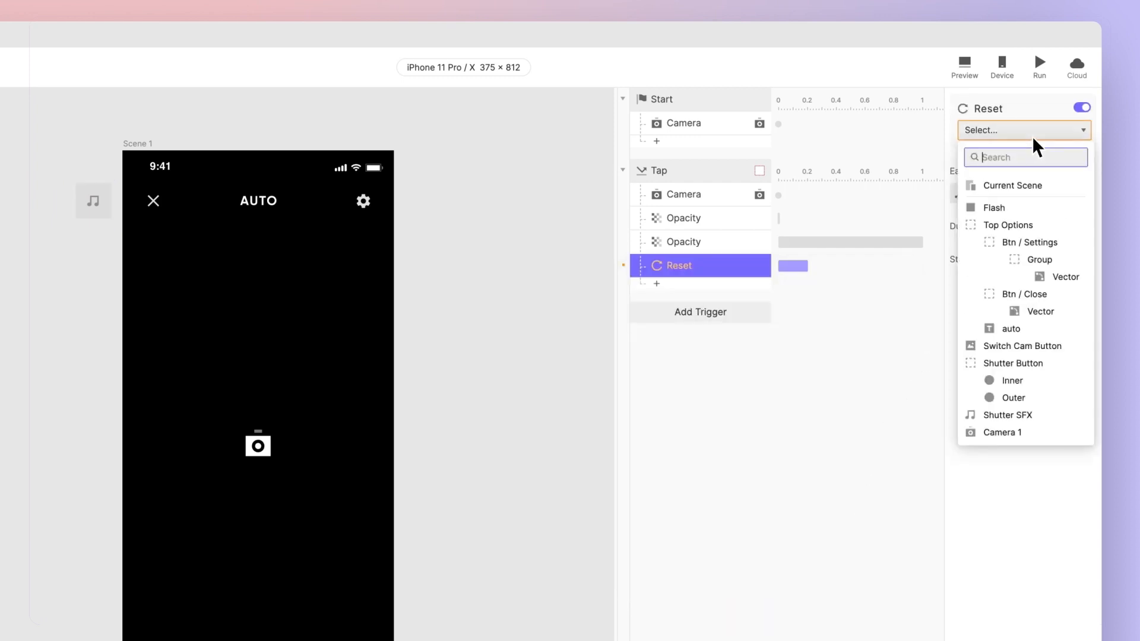
{"action": "left_click", "coordinate": [1053, 413]}
{"action": "left_click", "coordinate": [1067, 232]}
{"action": "key", "text": "ctrl+a"}
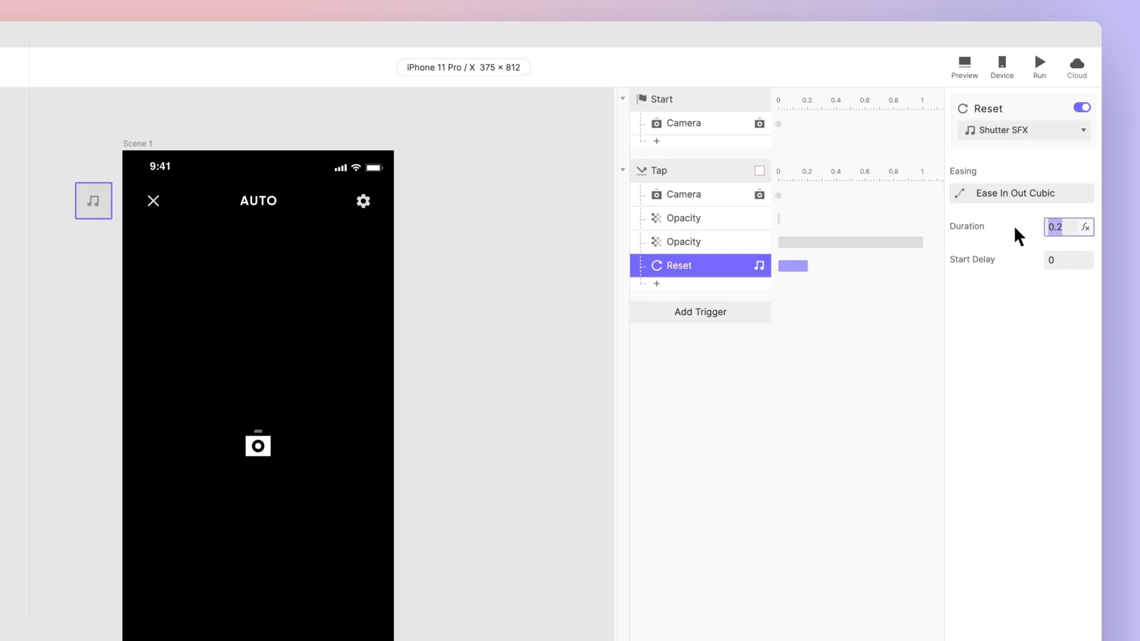
{"action": "type", "text": "0"}
{"action": "key", "text": "Return"}
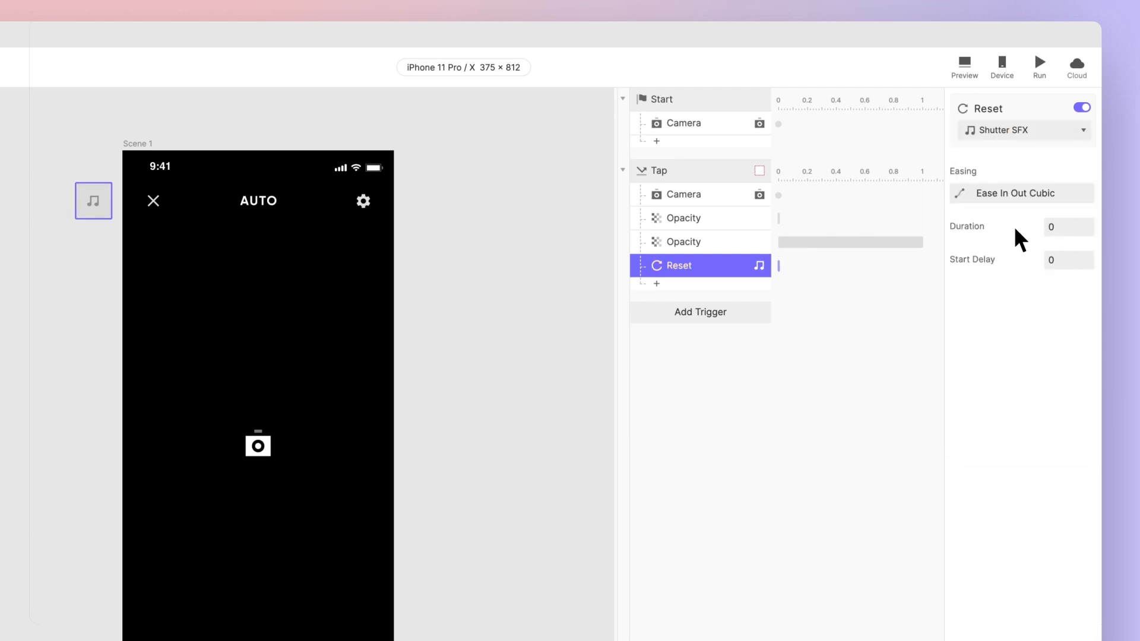
Step: Add a Playback response under the Tap trigger that plays the Shutter SFX sound
{"action": "left_click", "coordinate": [752, 294]}
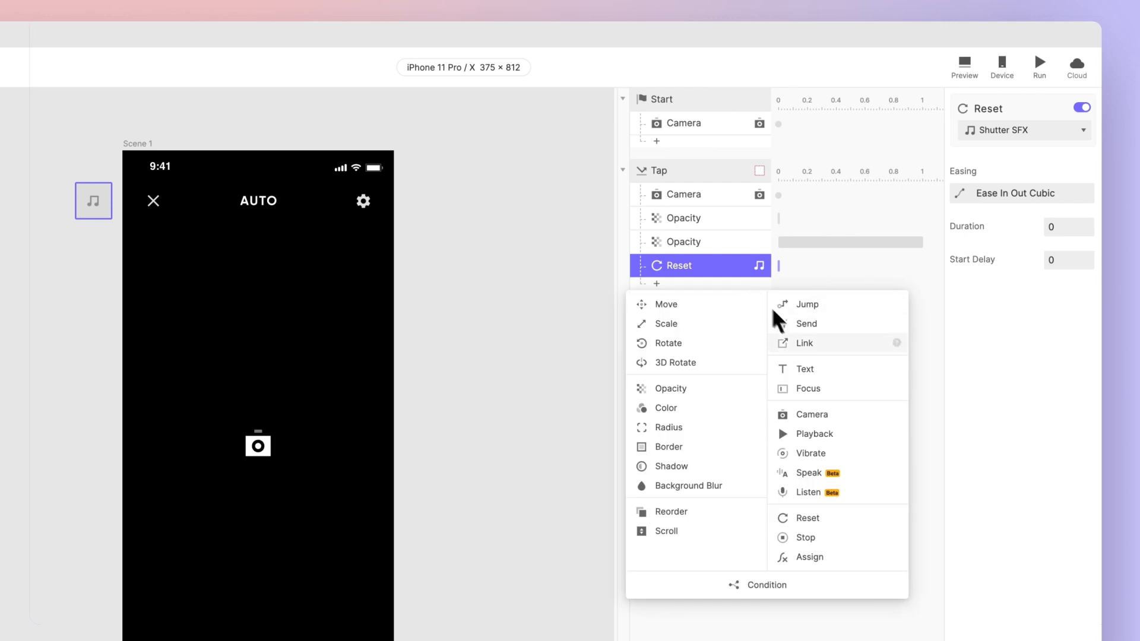
{"action": "left_click", "coordinate": [856, 438]}
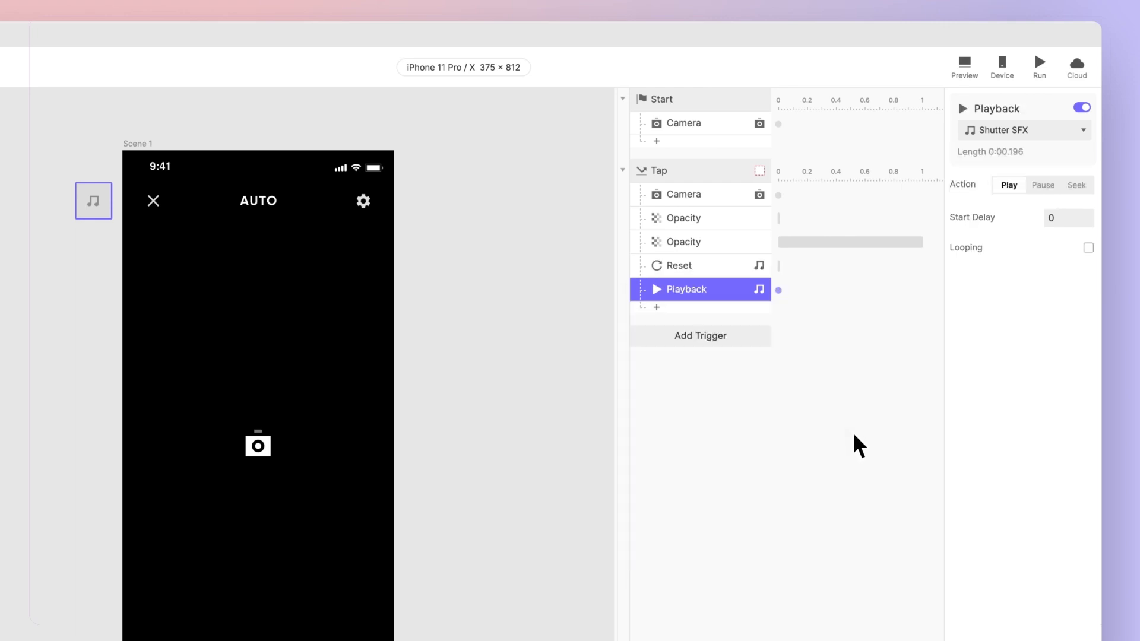
Step: Add a second Camera response under the shutter's Tap trigger that starts the Camera 1 layer with the current camera
{"action": "left_click", "coordinate": [759, 310]}
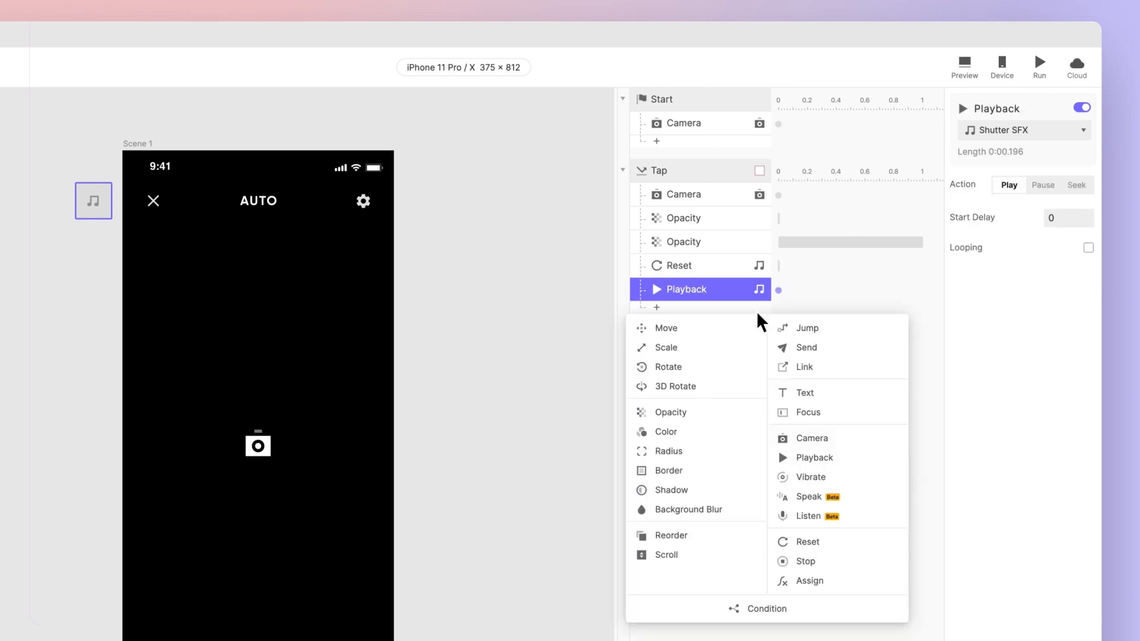
{"action": "left_click", "coordinate": [843, 442]}
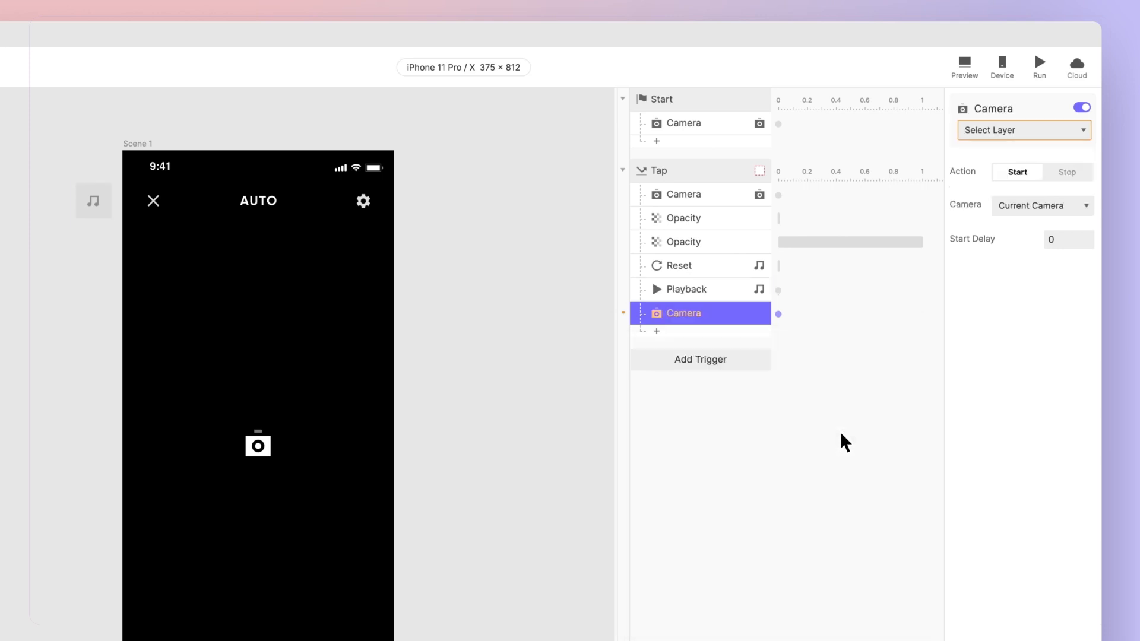
{"action": "left_click", "coordinate": [1042, 135]}
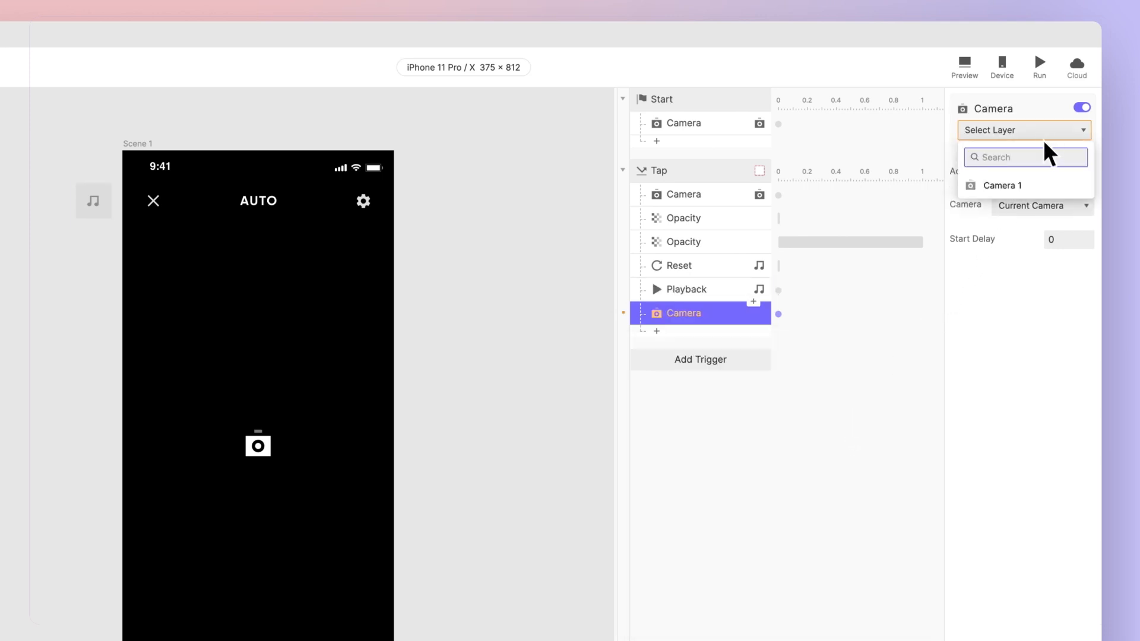
{"action": "left_click", "coordinate": [1045, 192]}
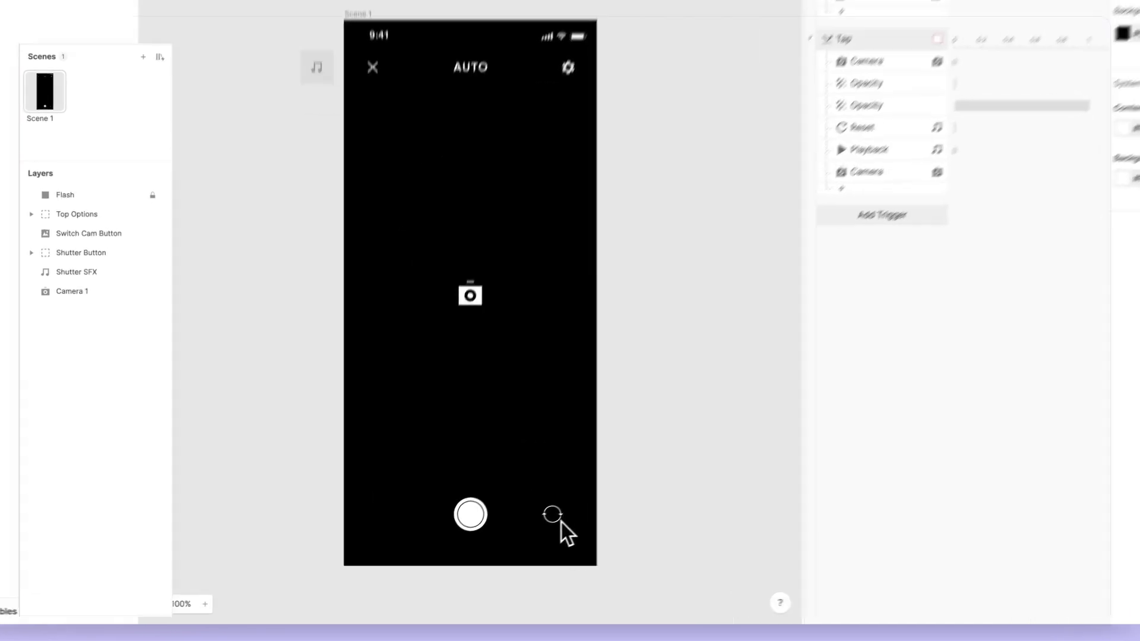
Step: Add a Tap trigger for the Switch Cam Button layer
{"action": "left_click", "coordinate": [554, 516]}
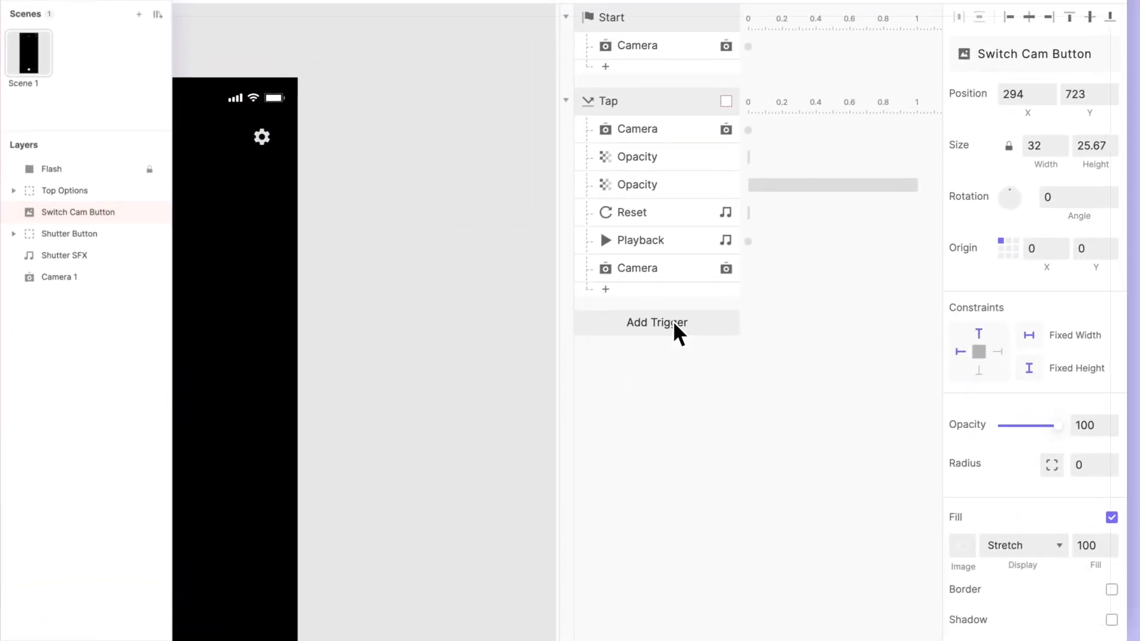
{"action": "left_click", "coordinate": [675, 324]}
{"action": "left_click", "coordinate": [679, 370]}
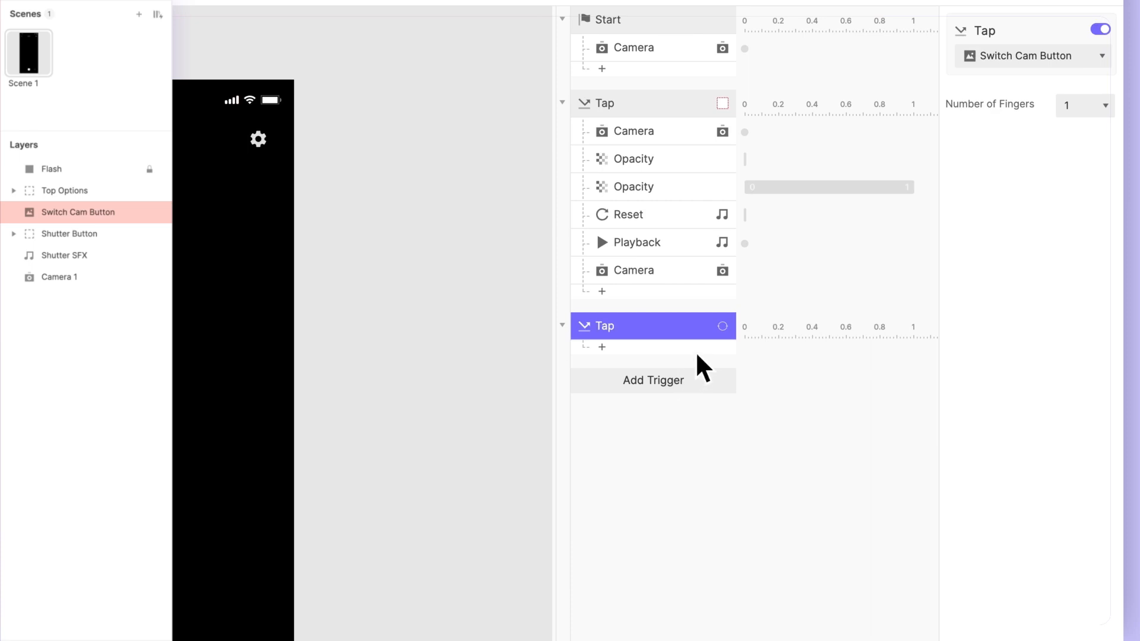
Step: Add a Camera response for Camera 1 under the Switch Cam Button's Tap trigger, with the camera set to Switch
{"action": "left_click", "coordinate": [696, 354]}
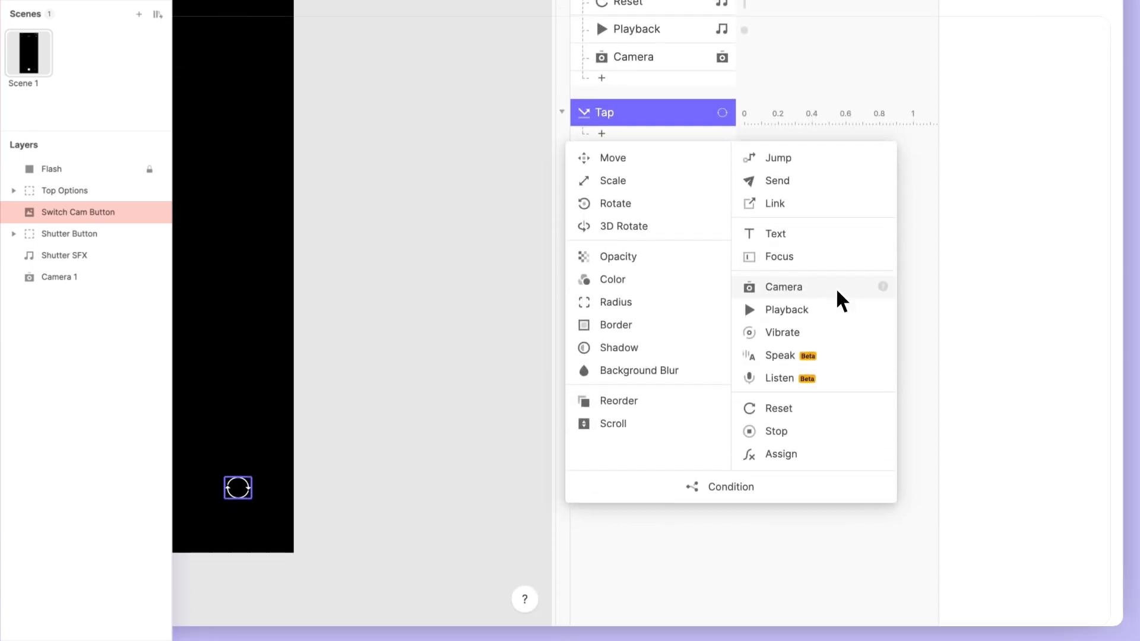
{"action": "left_click", "coordinate": [837, 290]}
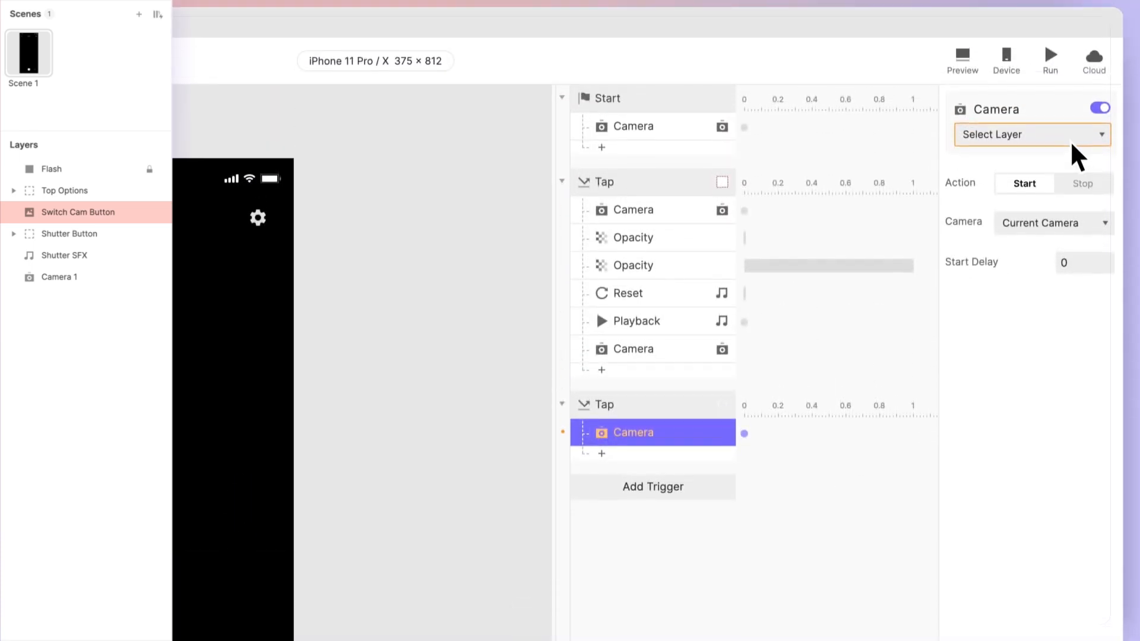
{"action": "left_click", "coordinate": [1072, 141]}
{"action": "left_click", "coordinate": [1069, 196]}
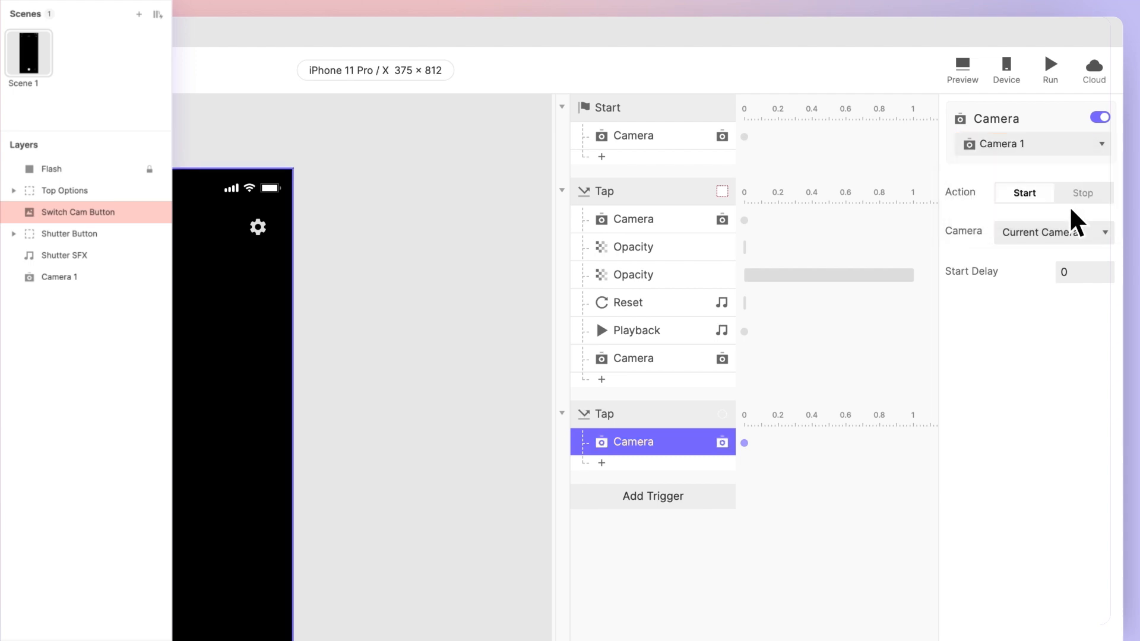
{"action": "left_click", "coordinate": [1081, 230]}
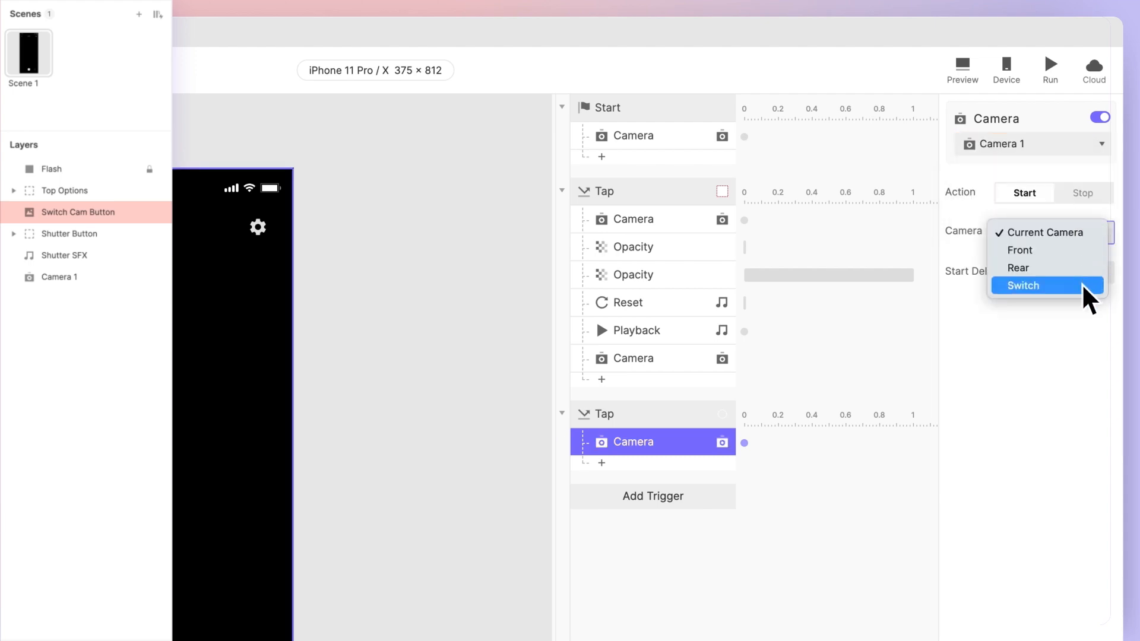
{"action": "left_click", "coordinate": [1046, 286]}
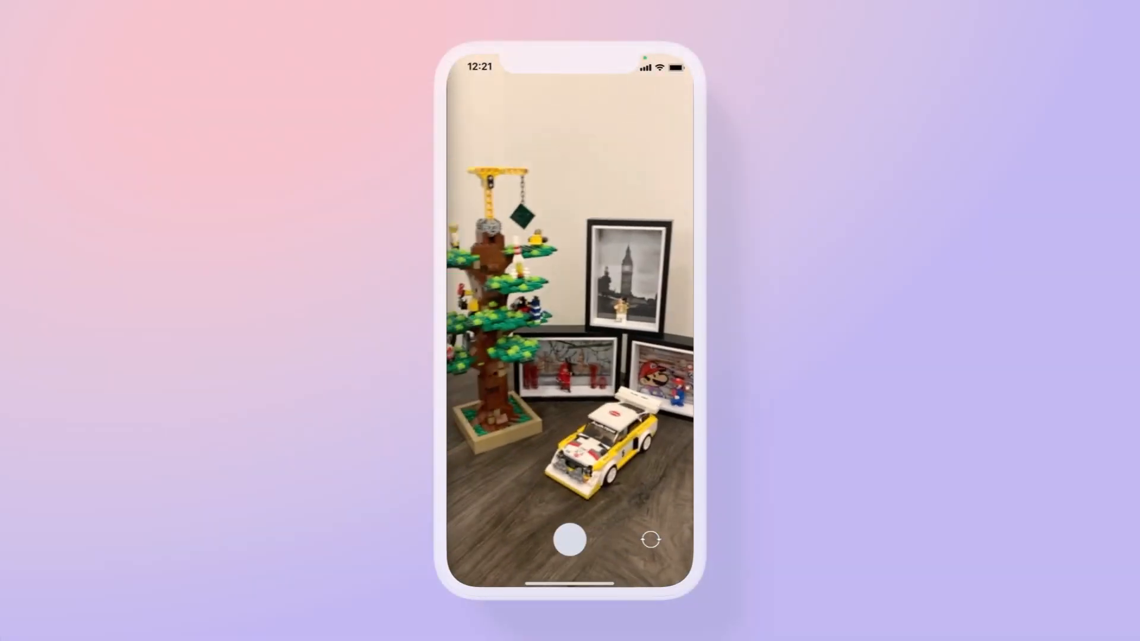
Step: Test the prototype on the phone by switching the camera and taking a picture
{"action": "left_click", "coordinate": [650, 536]}
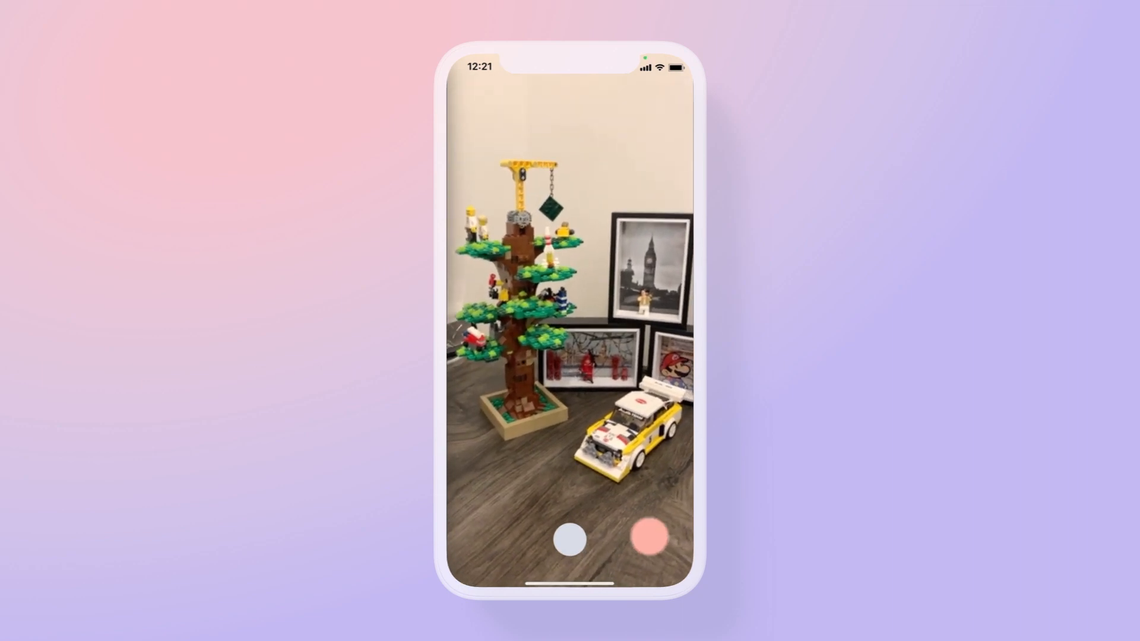
{"action": "left_click", "coordinate": [570, 540]}
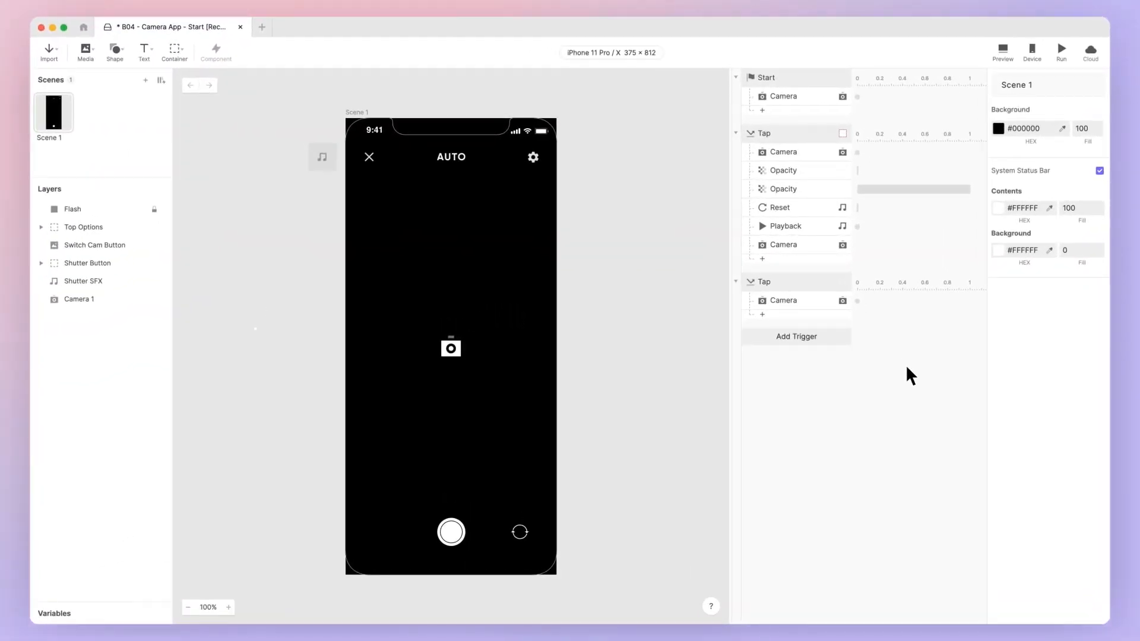
Step: Review the camera options of the last Camera response under the shutter's Tap trigger, keeping Current Camera
{"action": "left_click", "coordinate": [830, 249]}
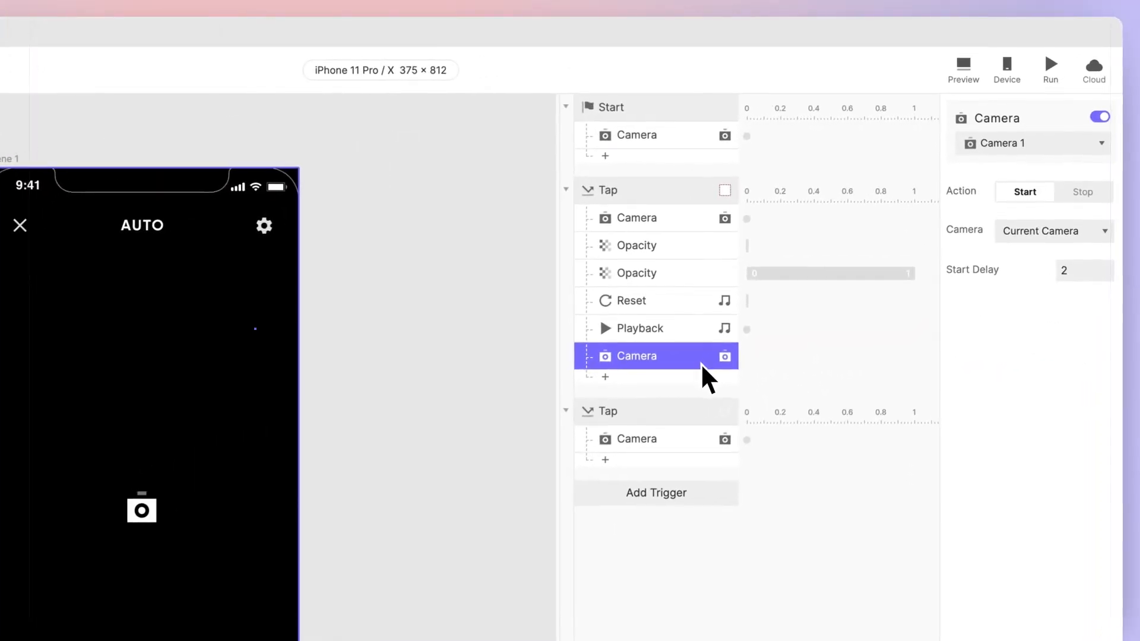
{"action": "left_click", "coordinate": [1103, 233]}
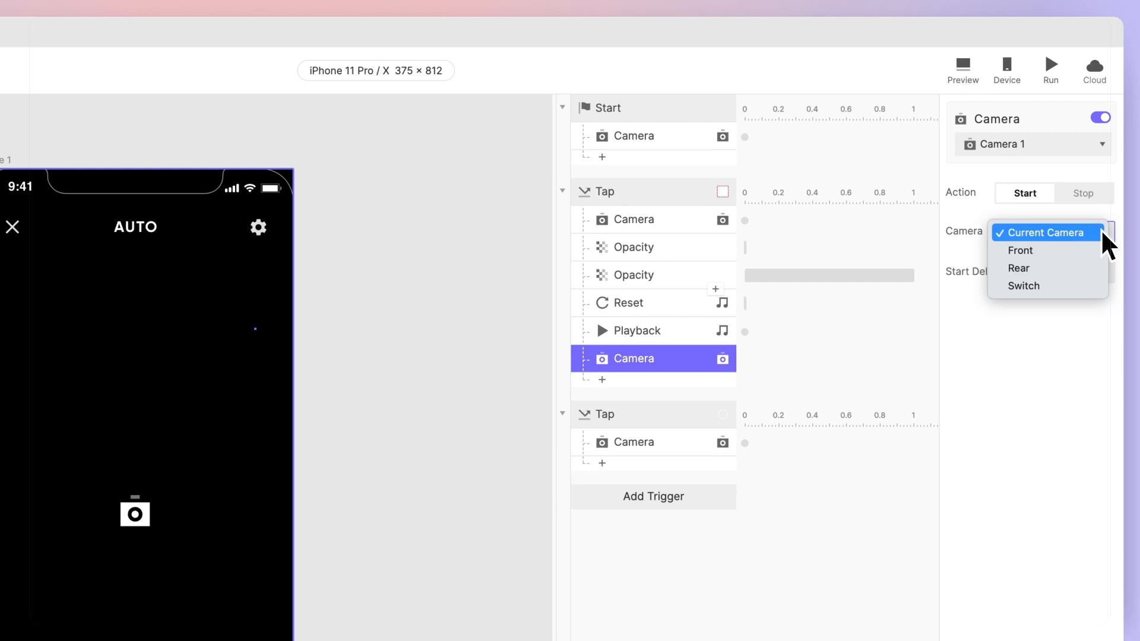
{"action": "left_click", "coordinate": [1101, 229]}
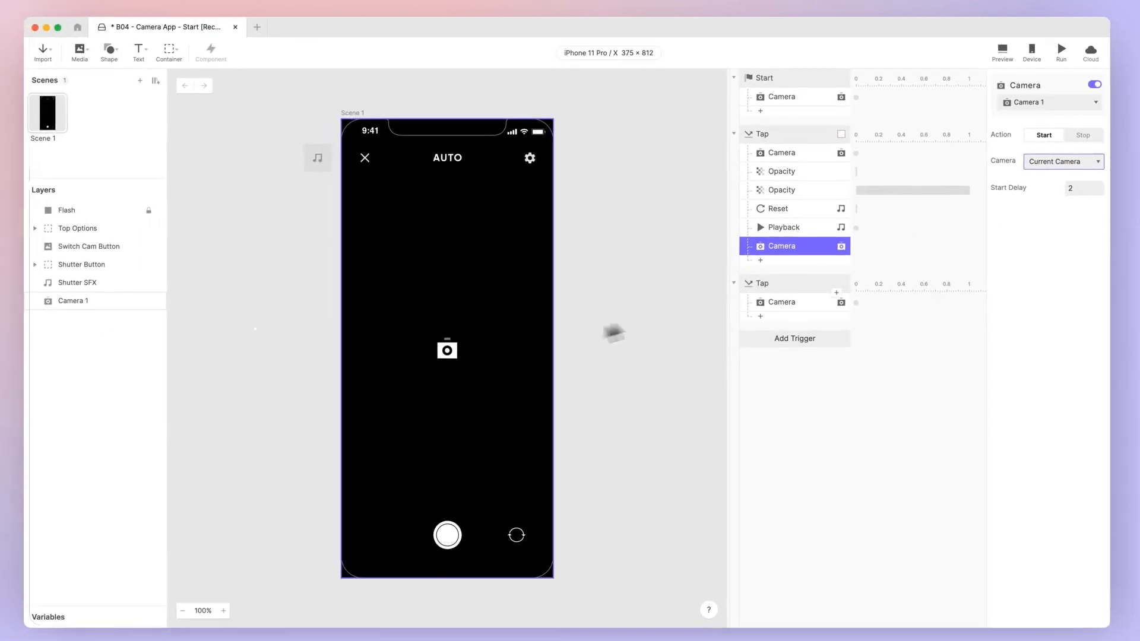
Step: Set the Camera 1 layer's origin to its center at 50, 50
{"action": "left_click", "coordinate": [499, 356]}
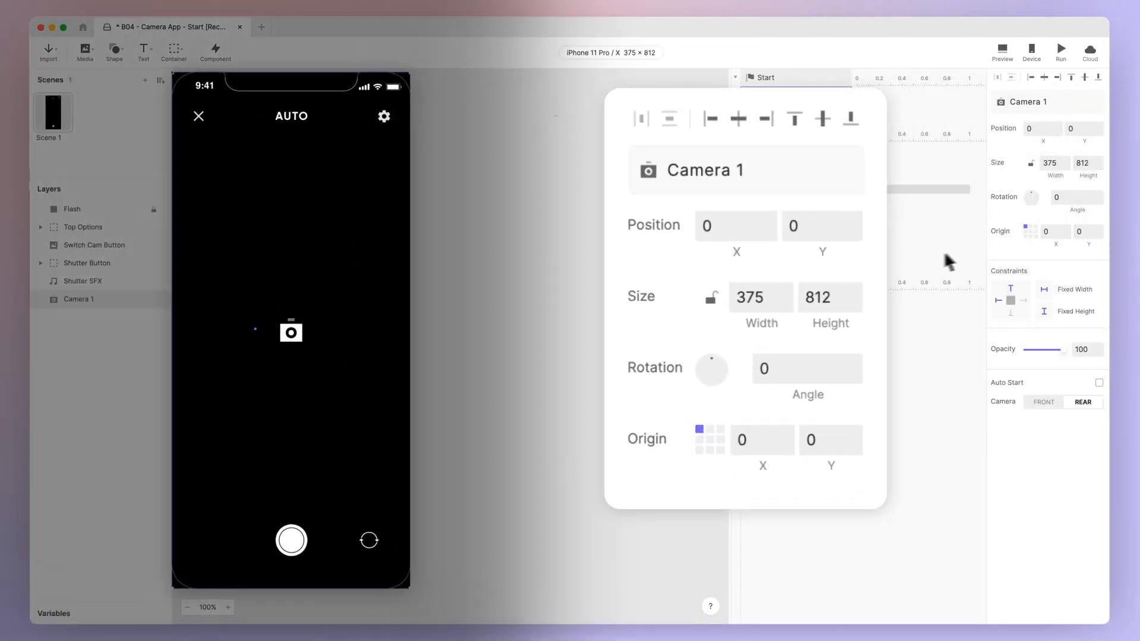
{"action": "left_click", "coordinate": [1031, 232]}
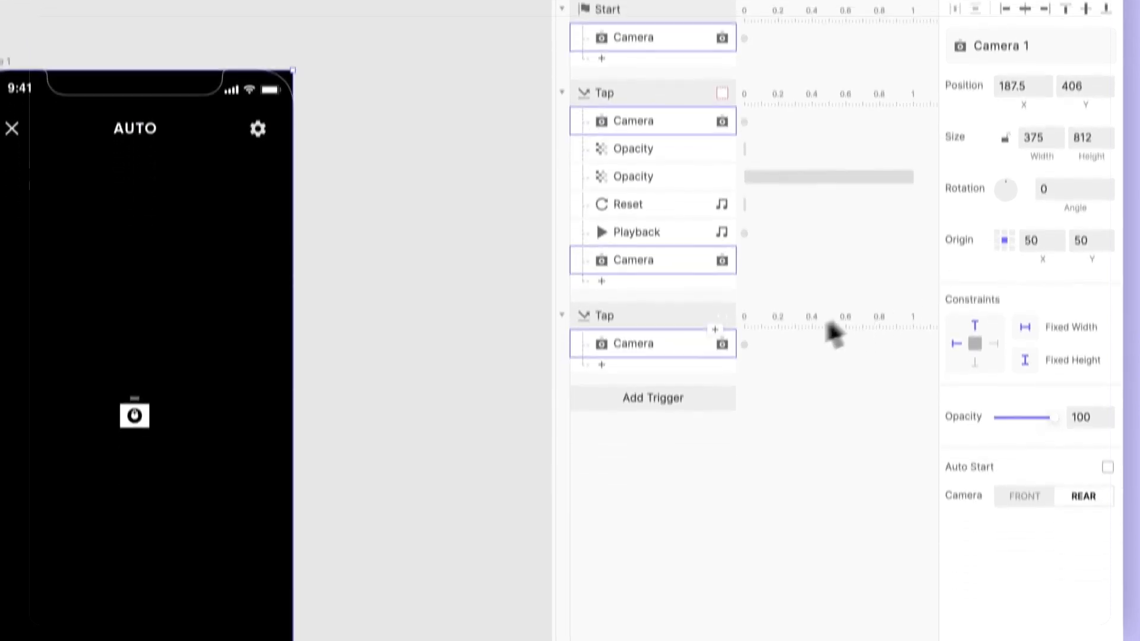
Step: Add a 3D Rotate response for Camera 1 under the Switch Cam Button's Tap trigger
{"action": "left_click", "coordinate": [697, 330]}
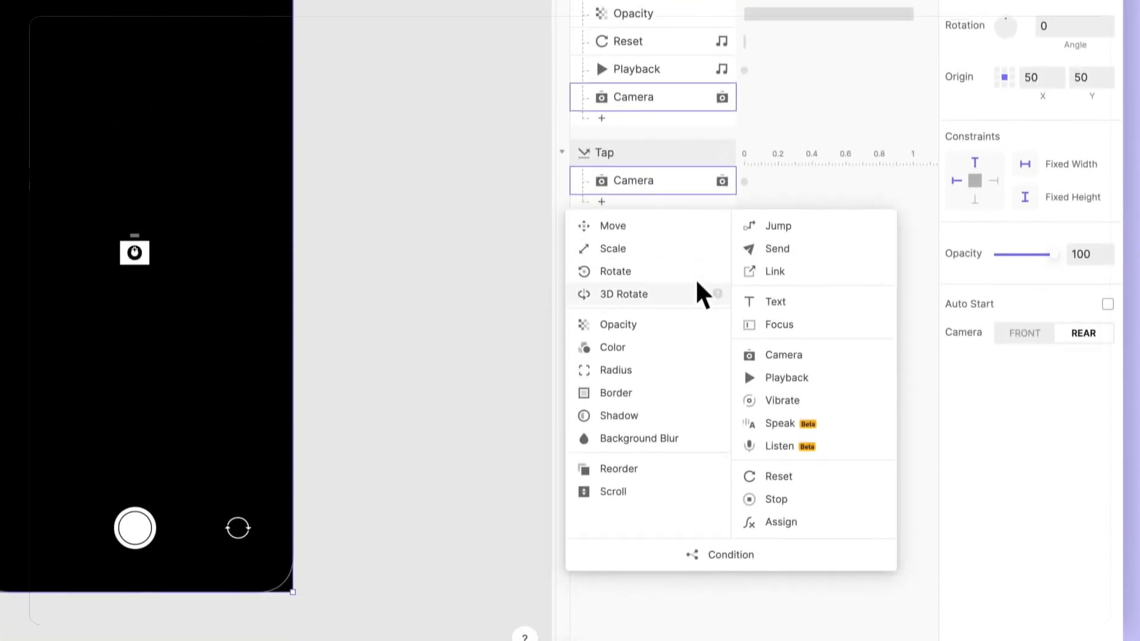
{"action": "left_click", "coordinate": [692, 276]}
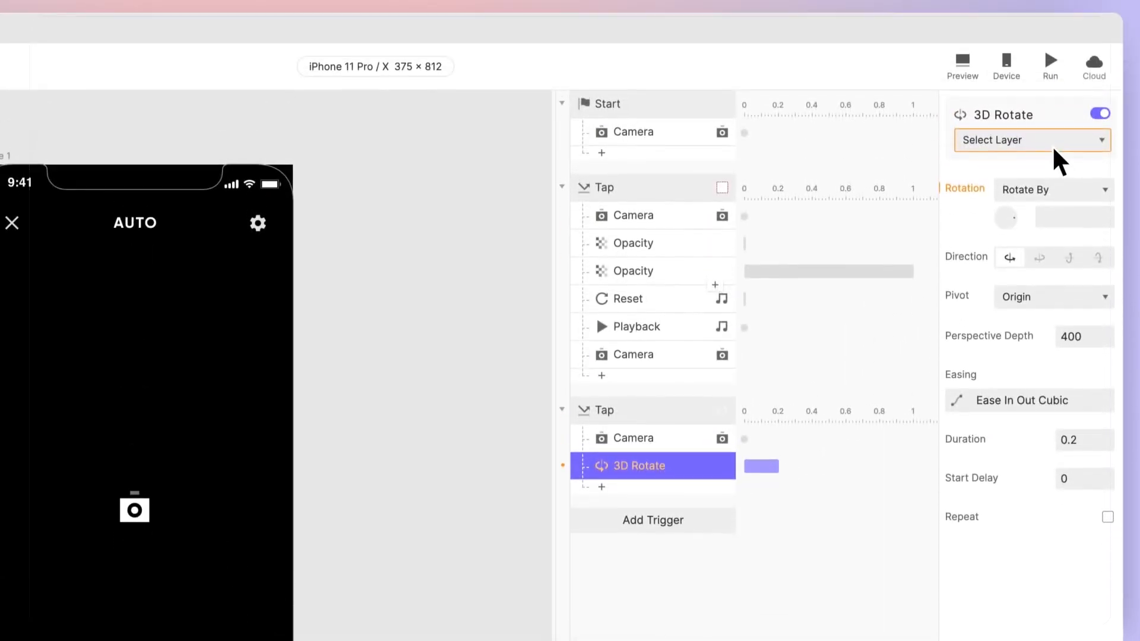
{"action": "left_click", "coordinate": [1054, 145]}
{"action": "left_click", "coordinate": [1063, 472]}
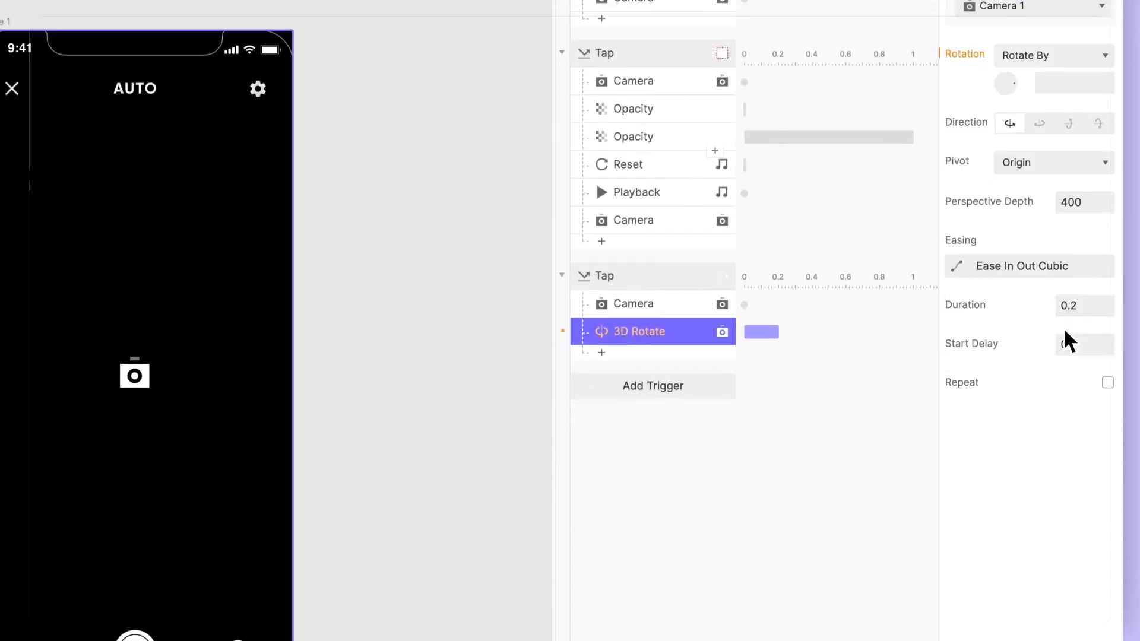
Step: Set the 3D Rotate response's Rotate By angle to 180
{"action": "left_click", "coordinate": [1073, 193]}
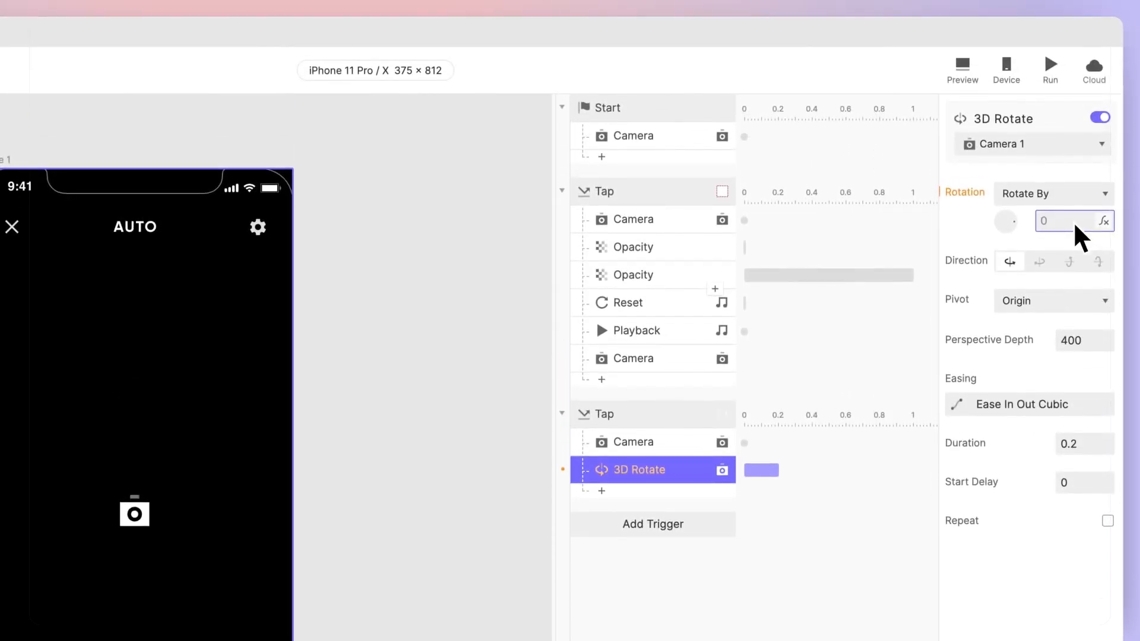
{"action": "type", "text": "180"}
{"action": "key", "text": "Return"}
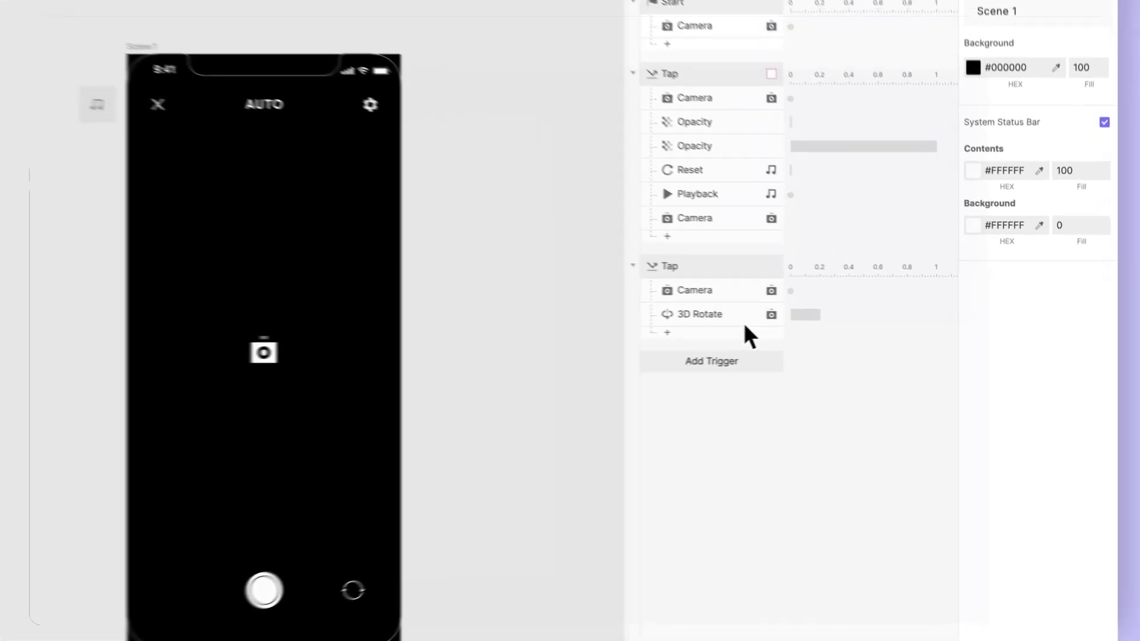
Step: Change the 3D Rotate response's Rotate By angle to 90
{"action": "left_click", "coordinate": [821, 327]}
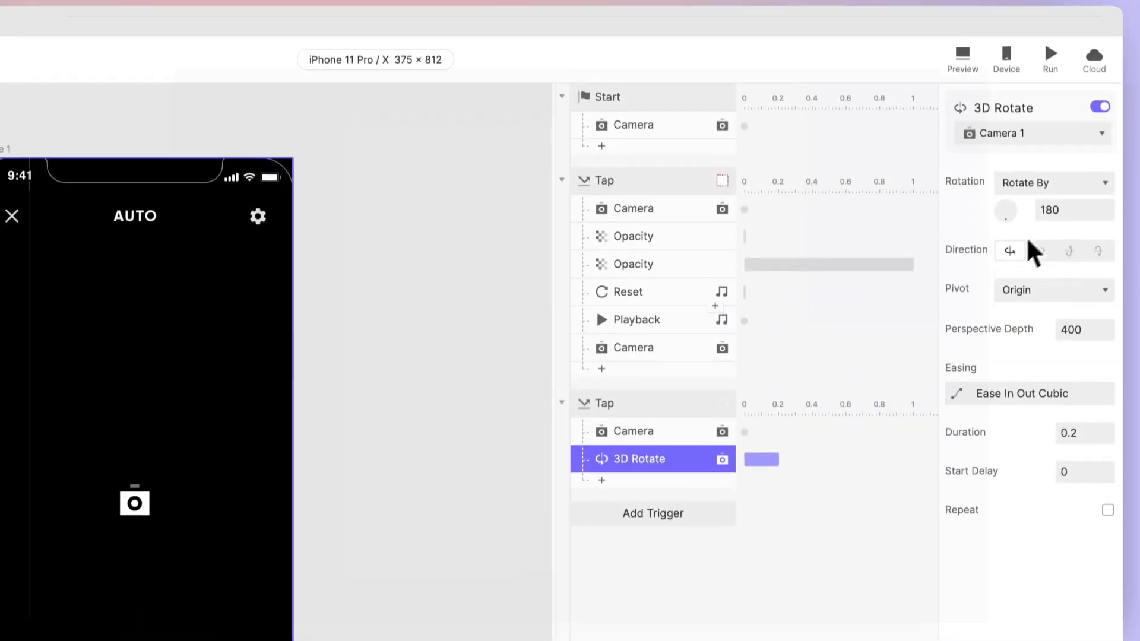
{"action": "left_click", "coordinate": [1064, 72]}
{"action": "double_click", "coordinate": [1064, 223]}
{"action": "type", "text": "9"}
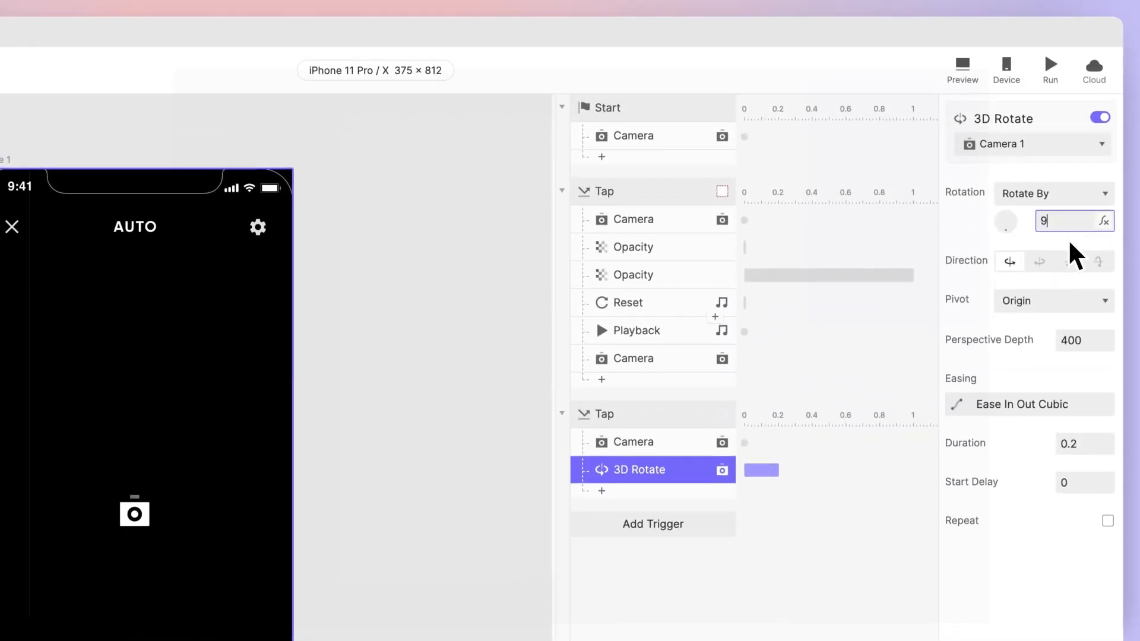
{"action": "type", "text": "0"}
{"action": "key", "text": "Return"}
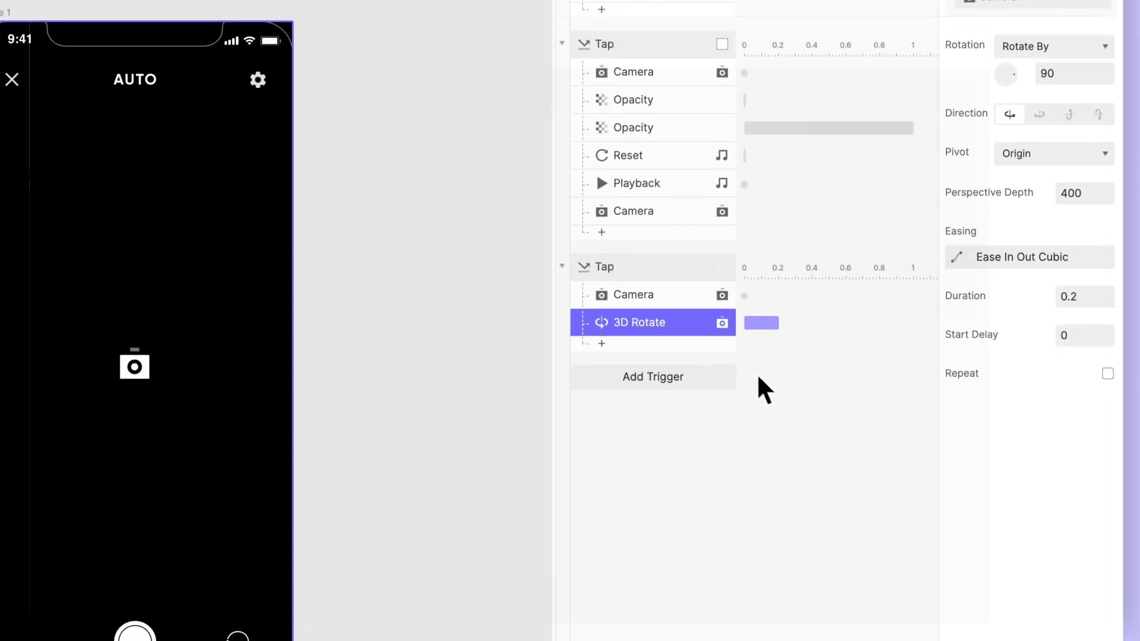
Step: Duplicate the 3D Rotate response and set the copy's start delay to 0.6
{"action": "key", "text": "super+d"}
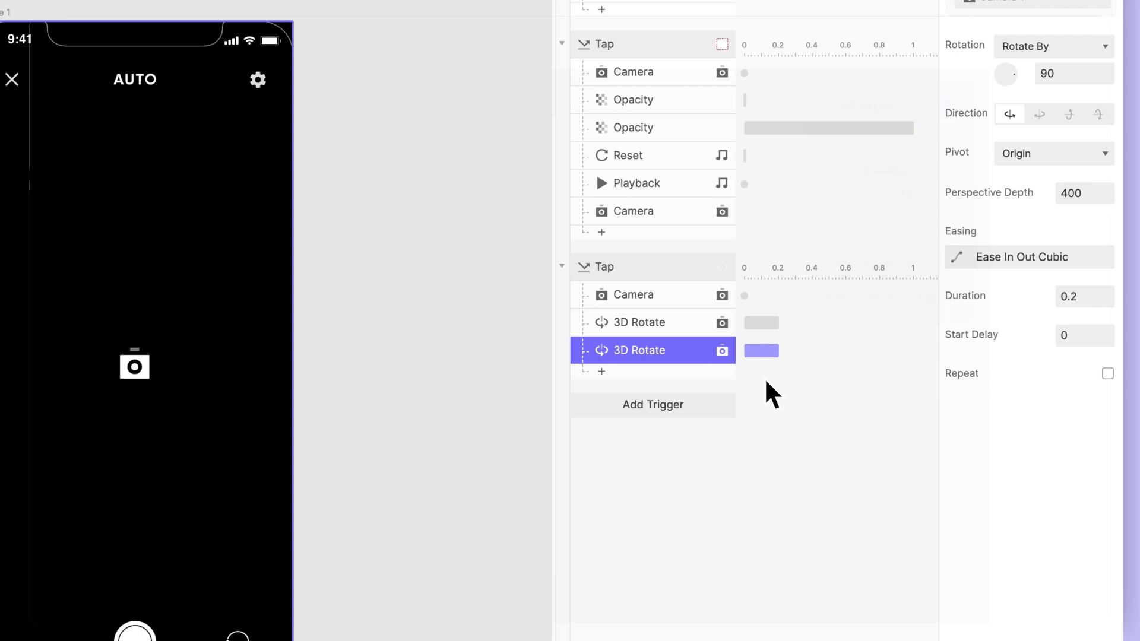
{"action": "left_click", "coordinate": [1069, 339]}
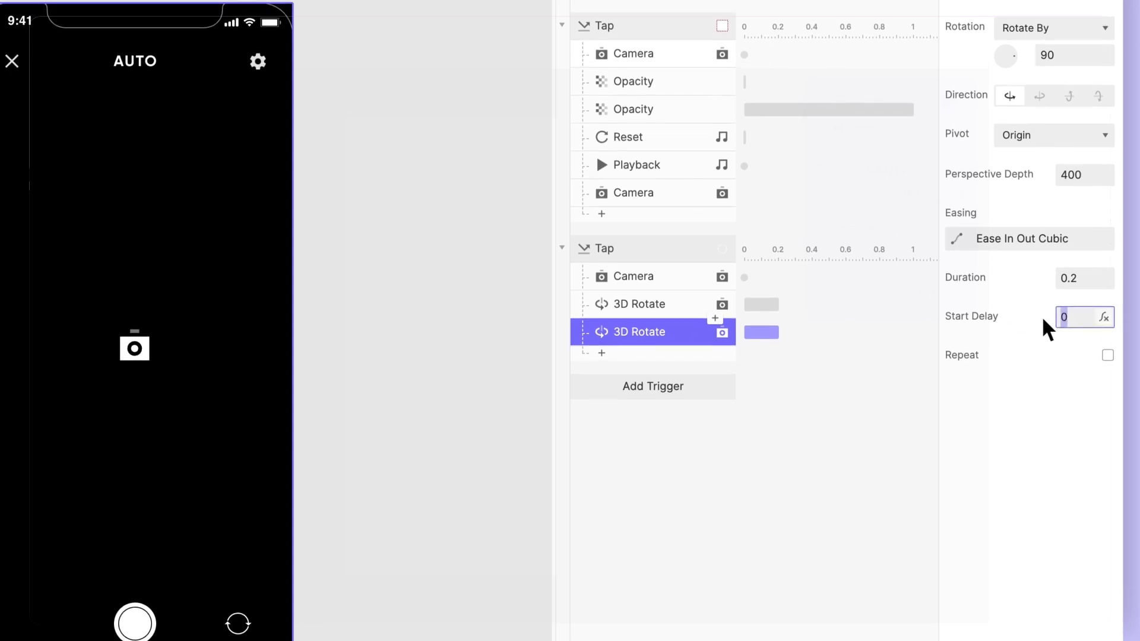
{"action": "type", "text": "0.6"}
{"action": "key", "text": "Return"}
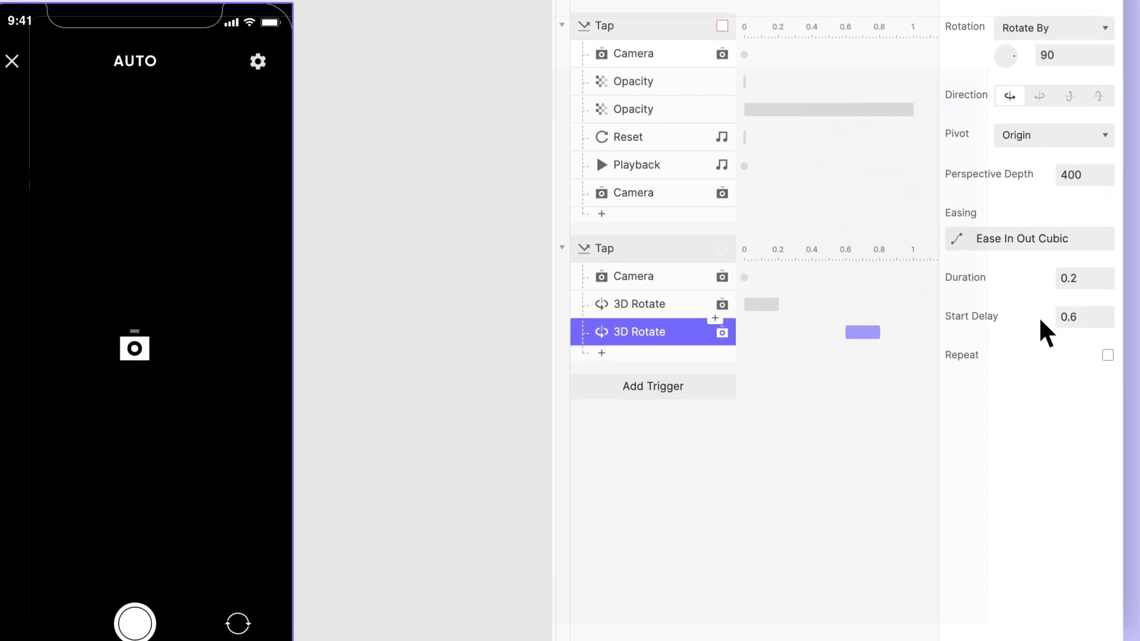